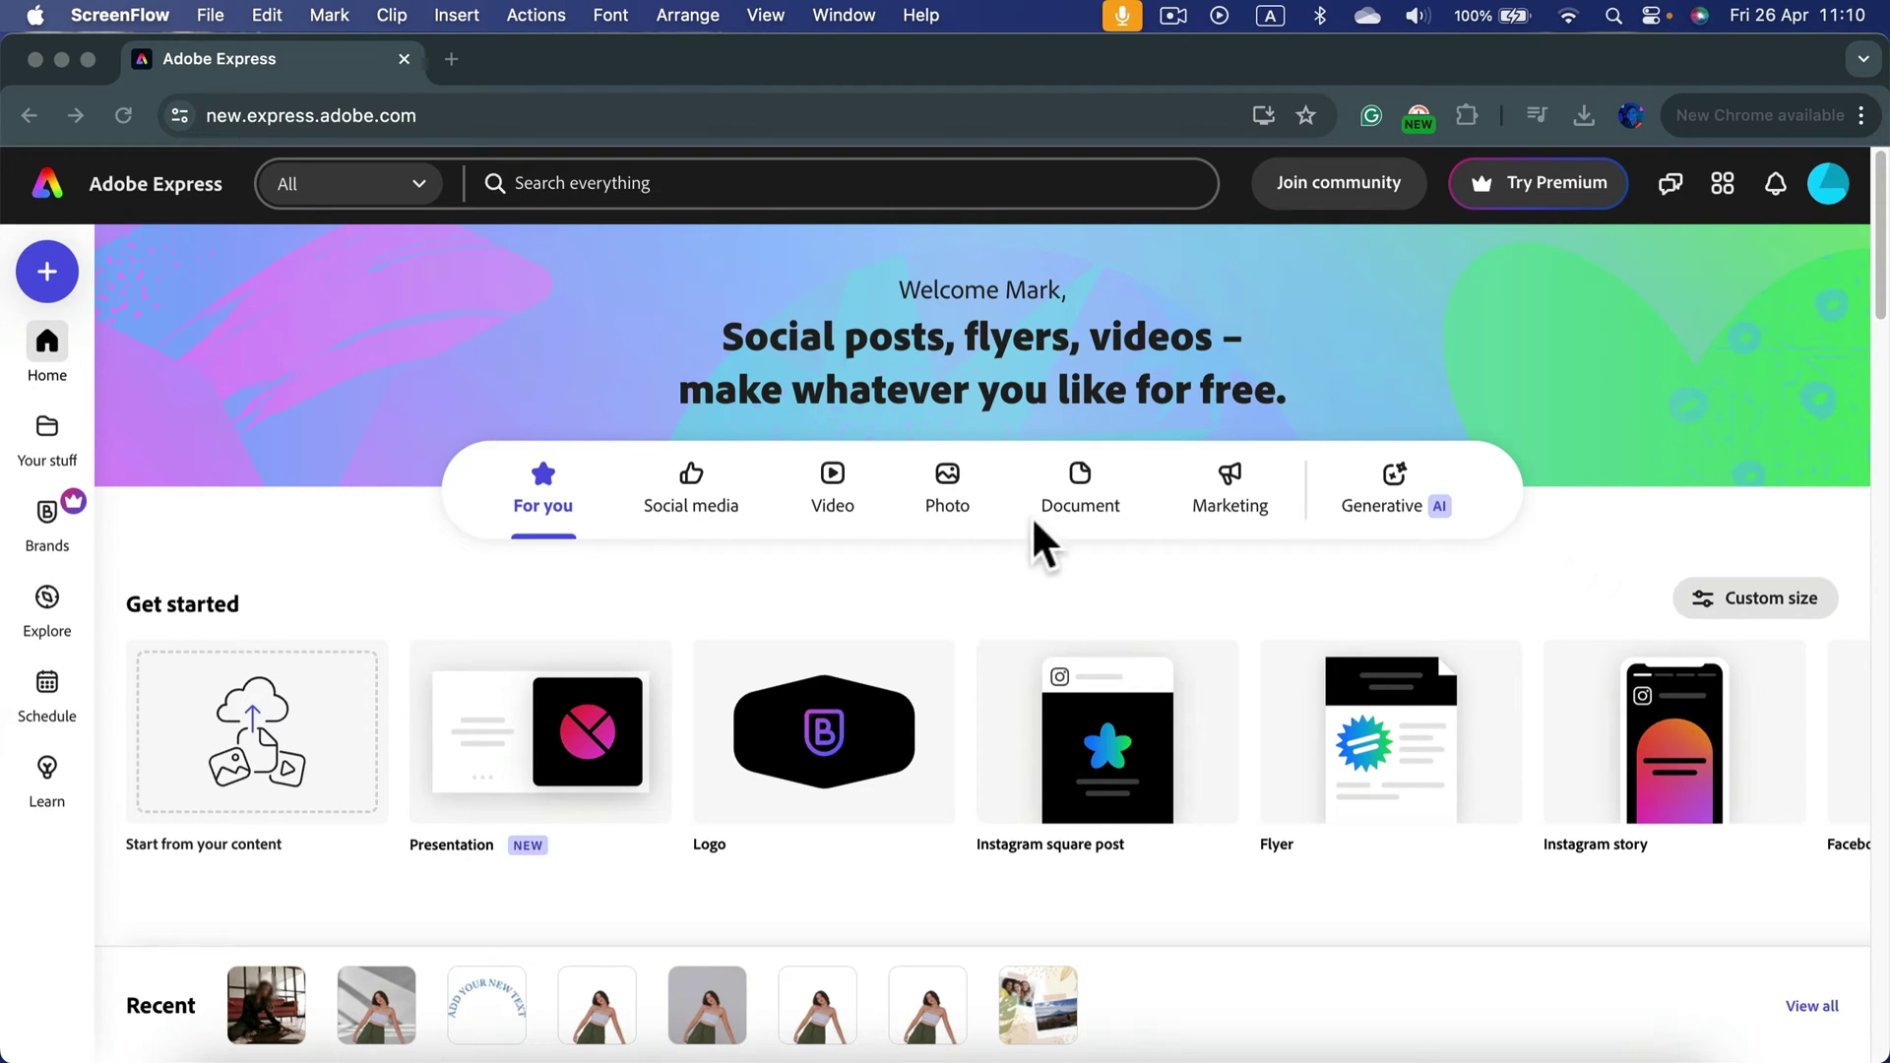
# Switch the home page to the Photo category
pyautogui.click(949, 483)
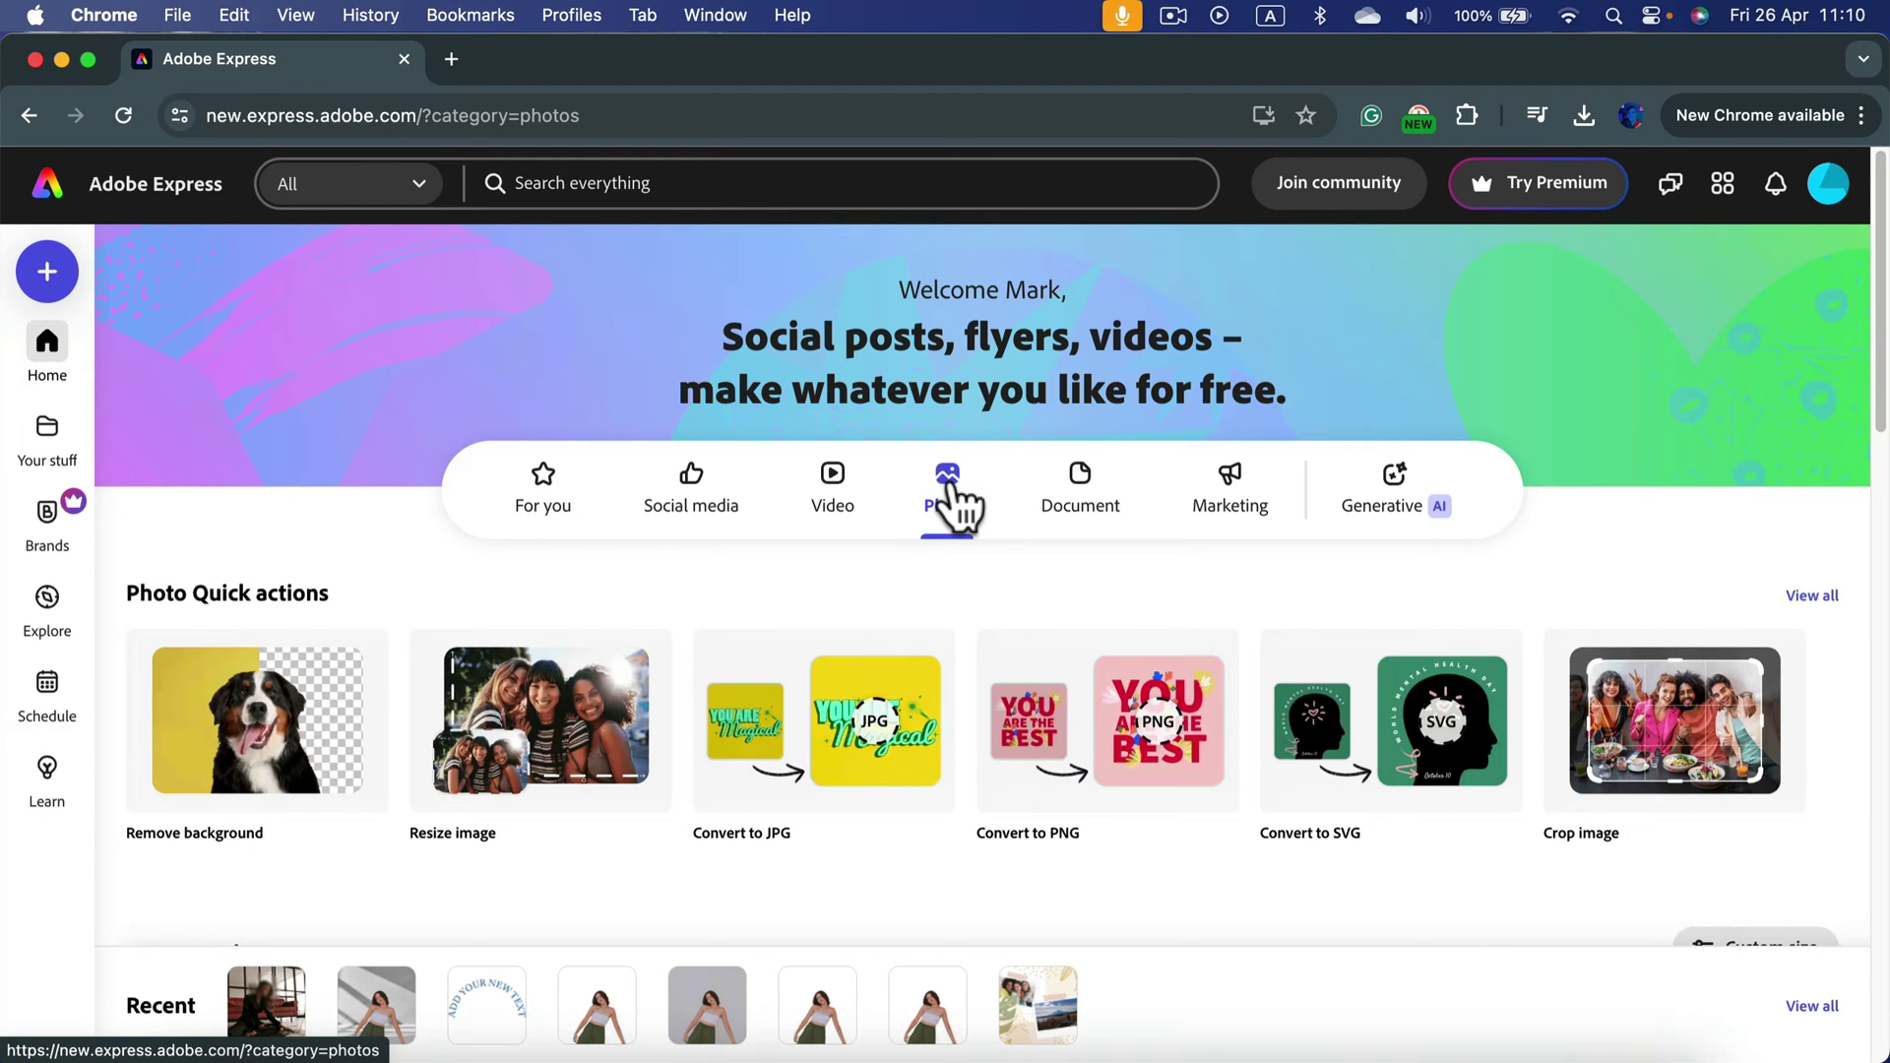
pyautogui.scroll(-3, 954, 499)
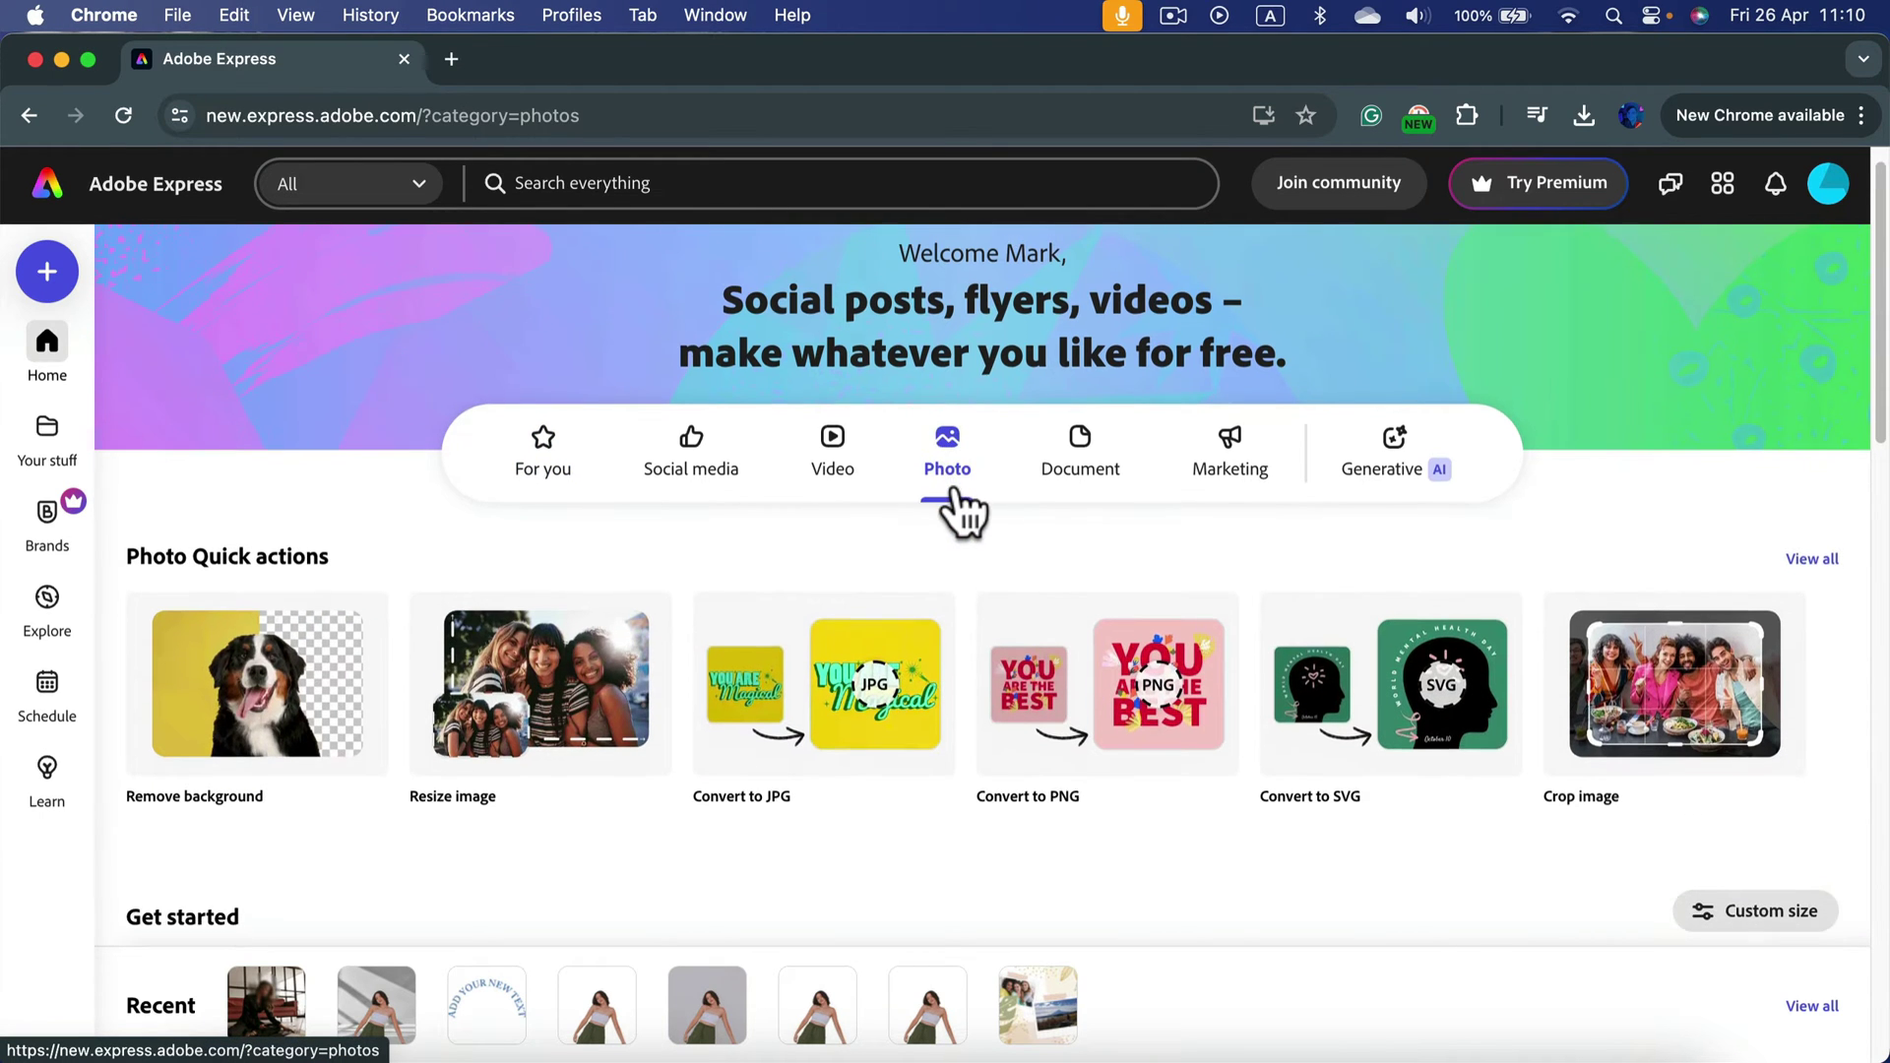
pyautogui.scroll(-1, 954, 483)
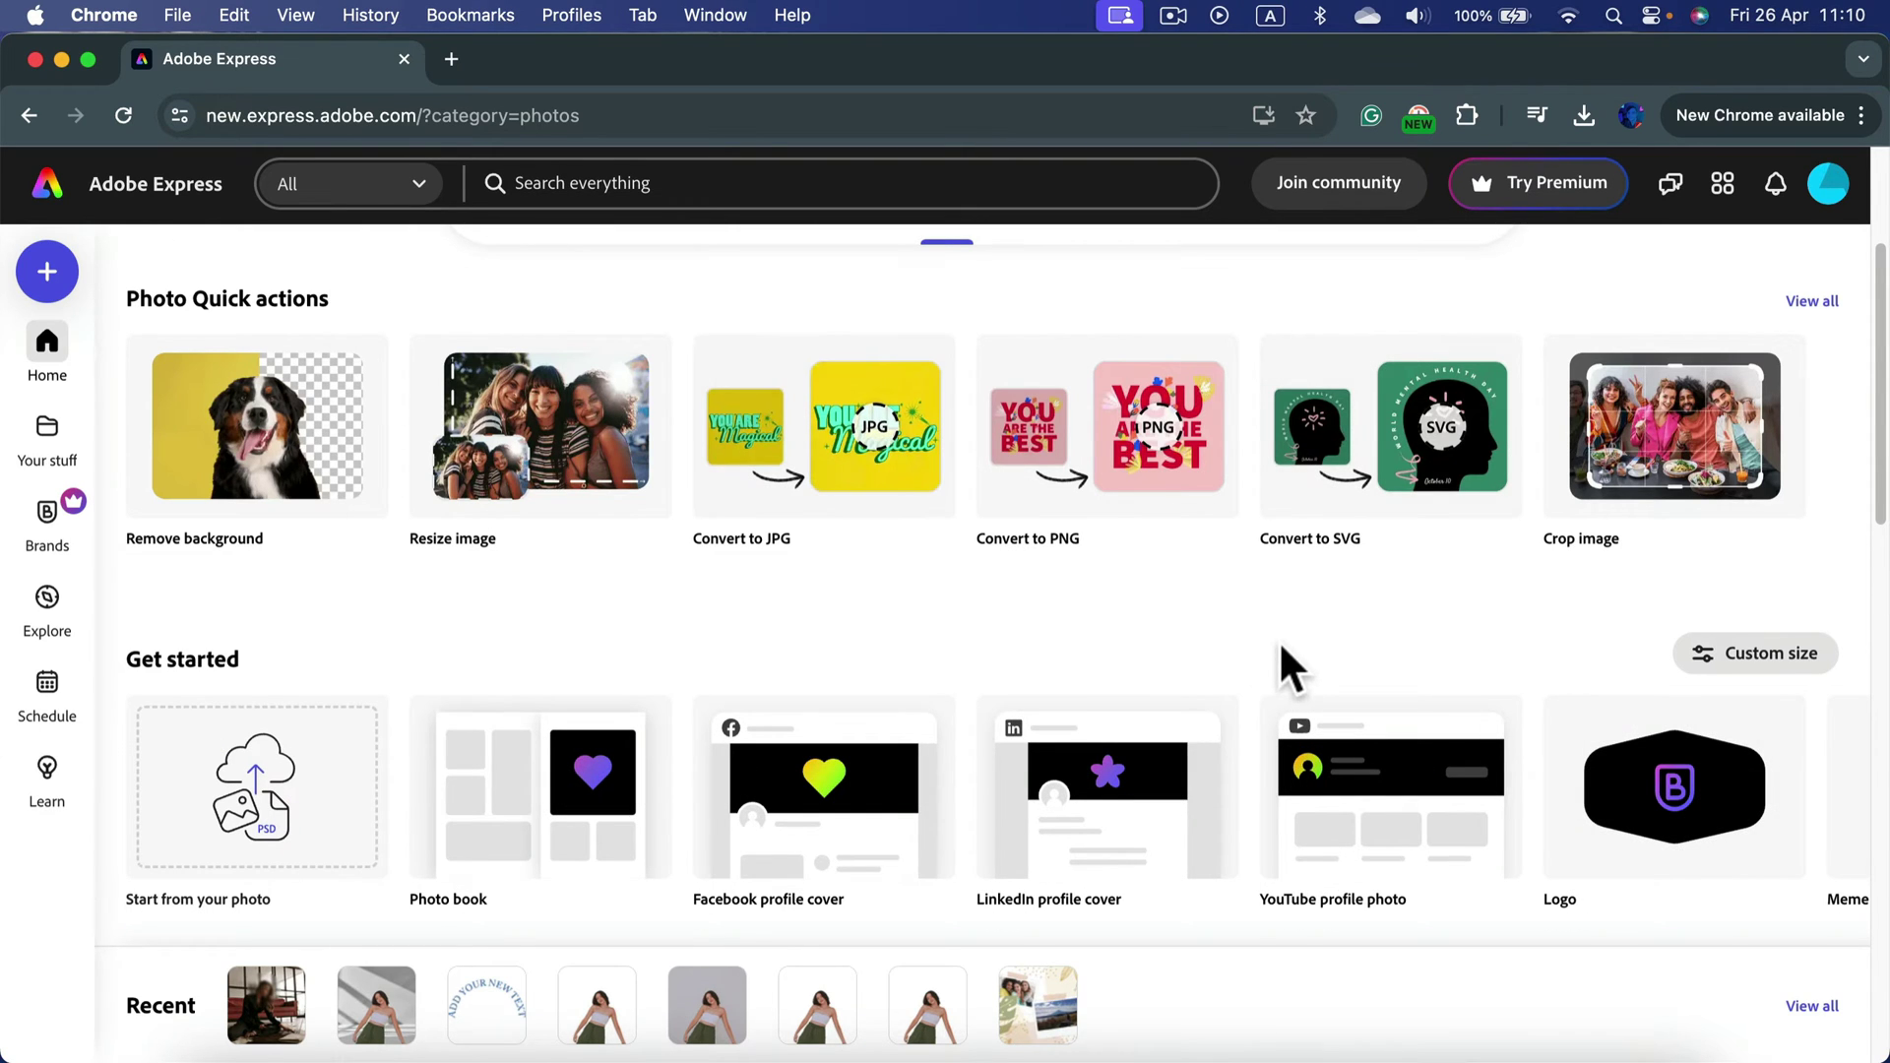
# Drop the woman-on-floor photo in and create a new design at its original aspect ratio
pyautogui.moveTo(1256, 642); pyautogui.dragTo(938, 624)
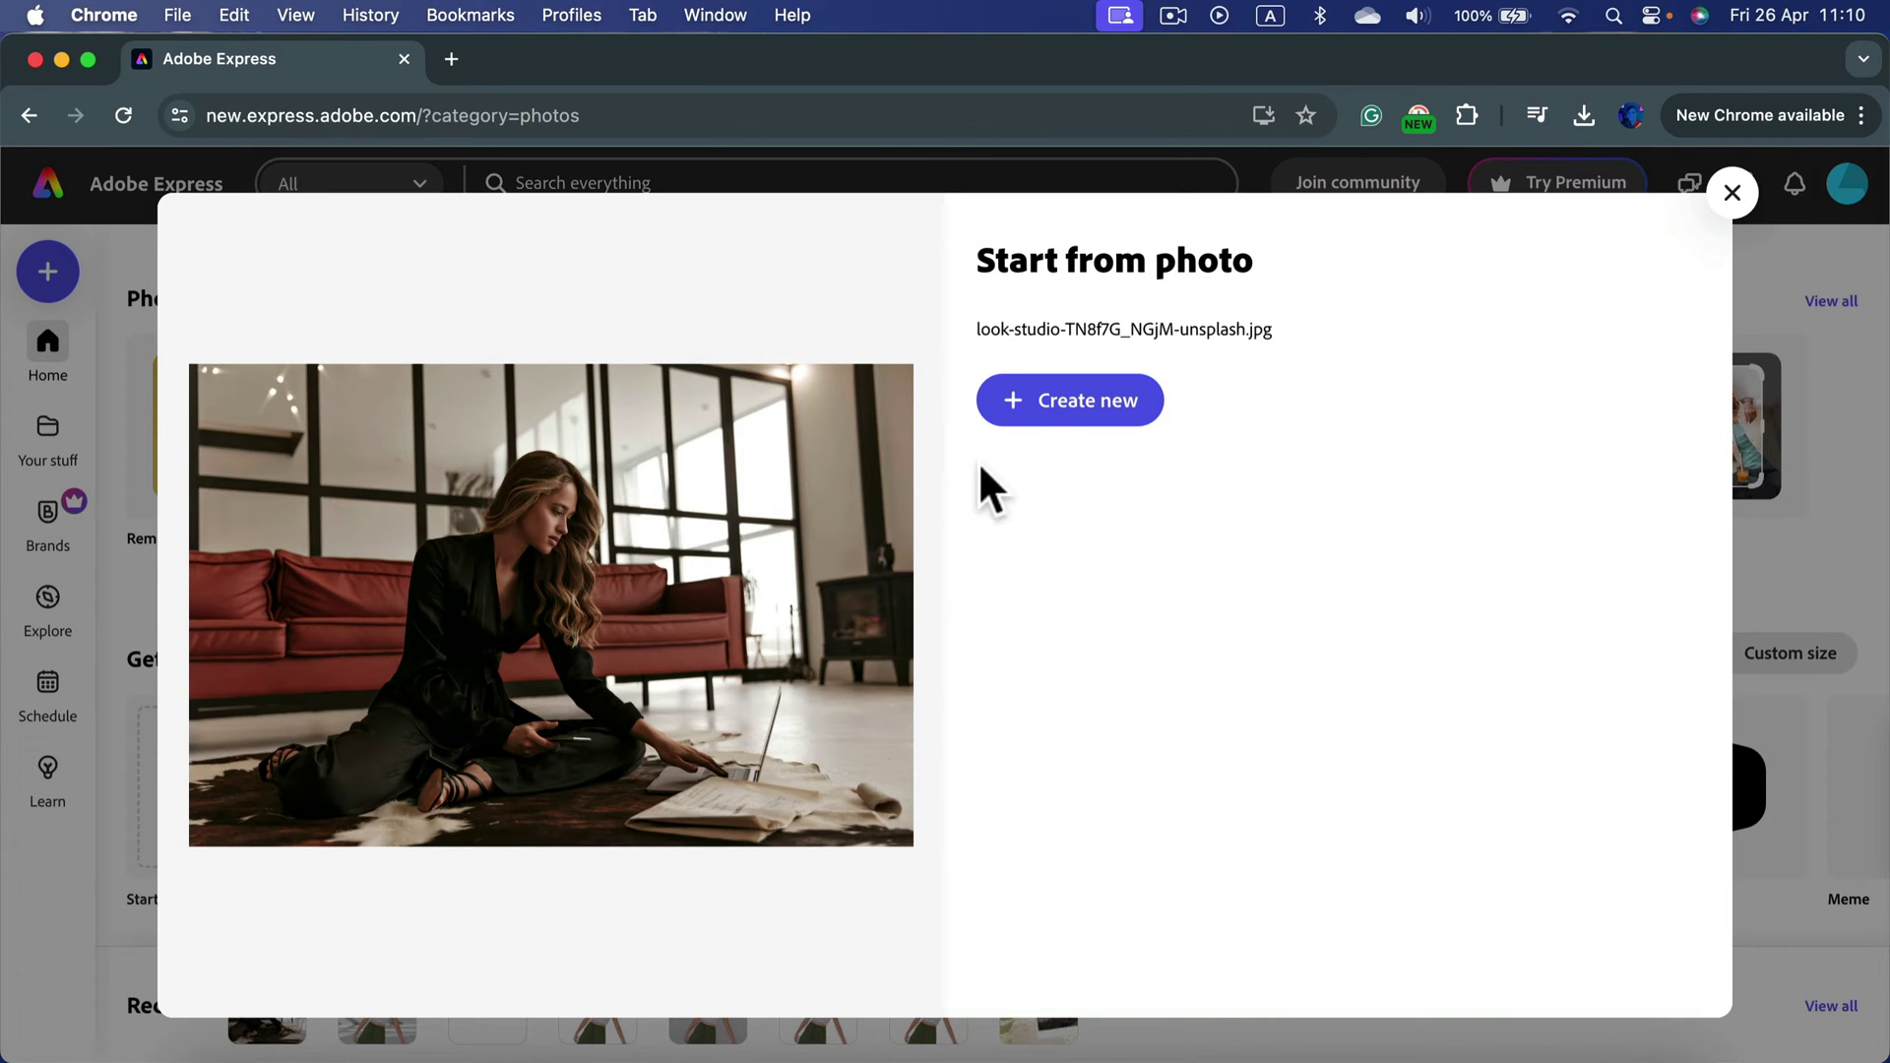
pyautogui.click(1050, 398)
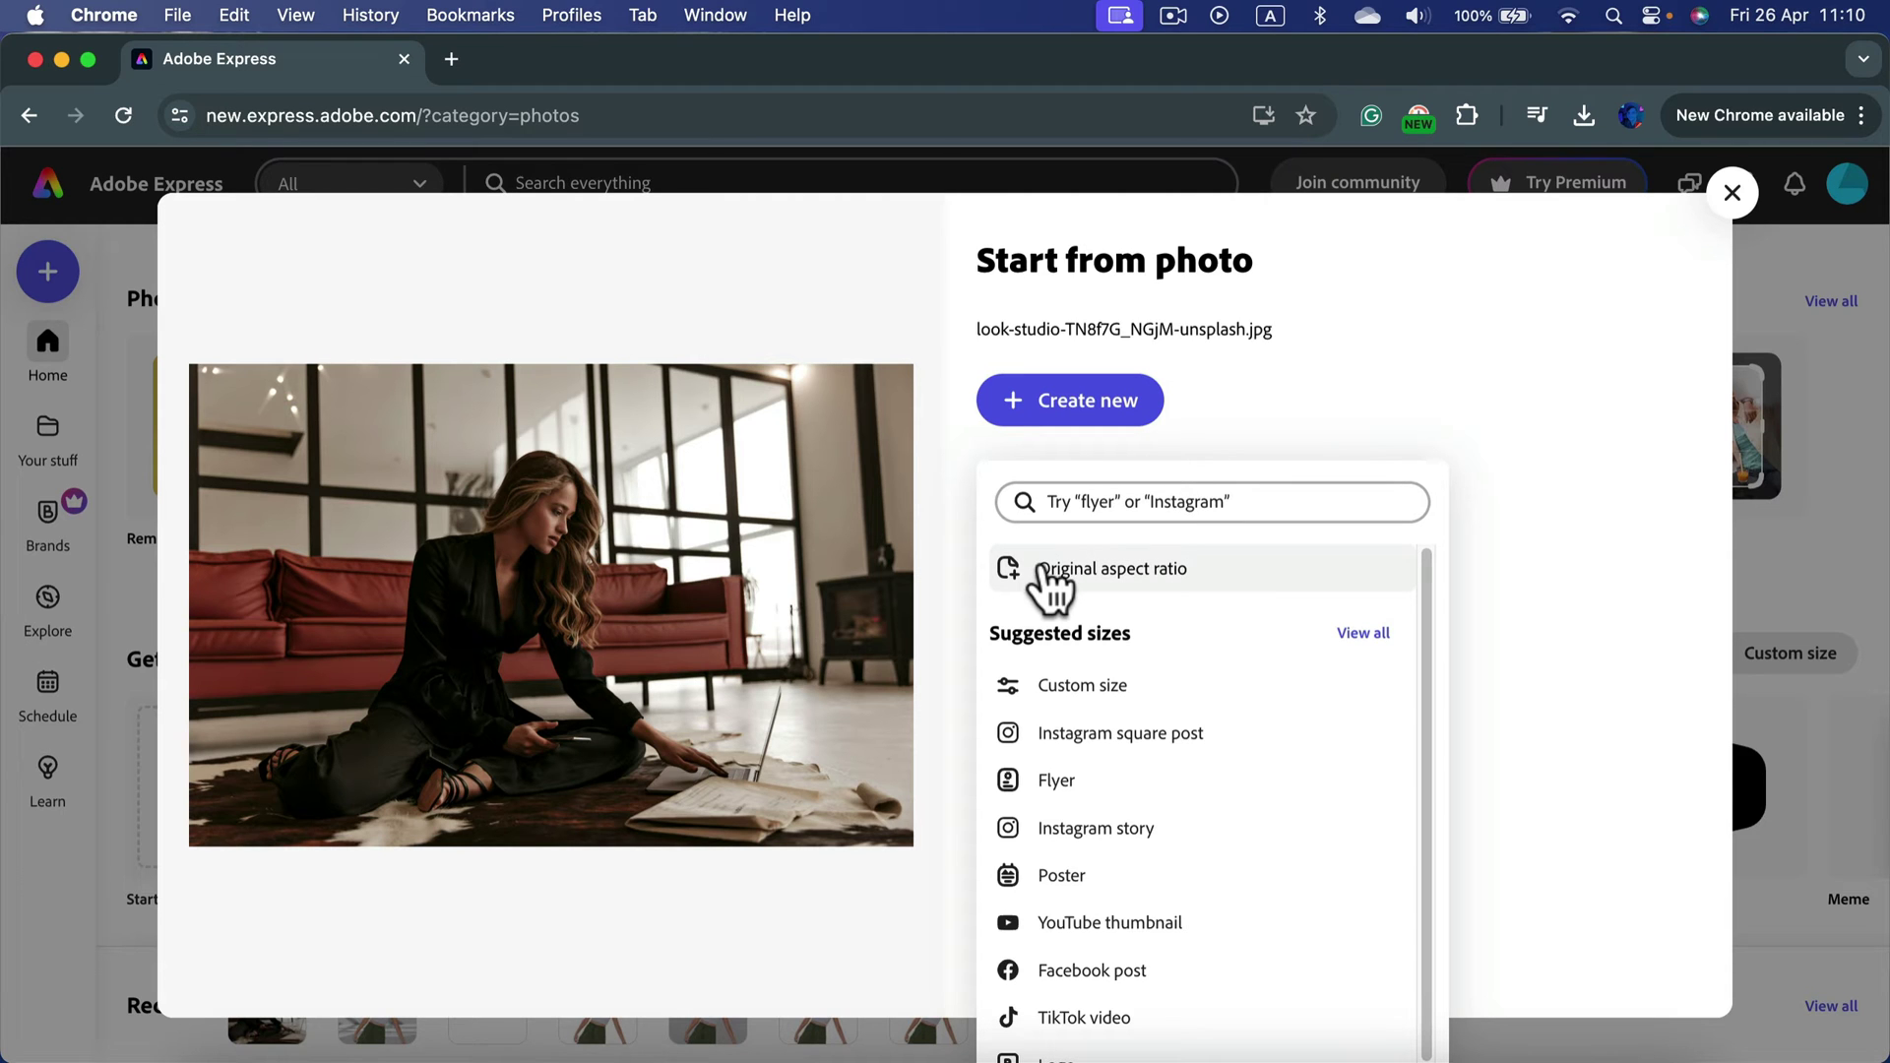
pyautogui.click(1185, 597)
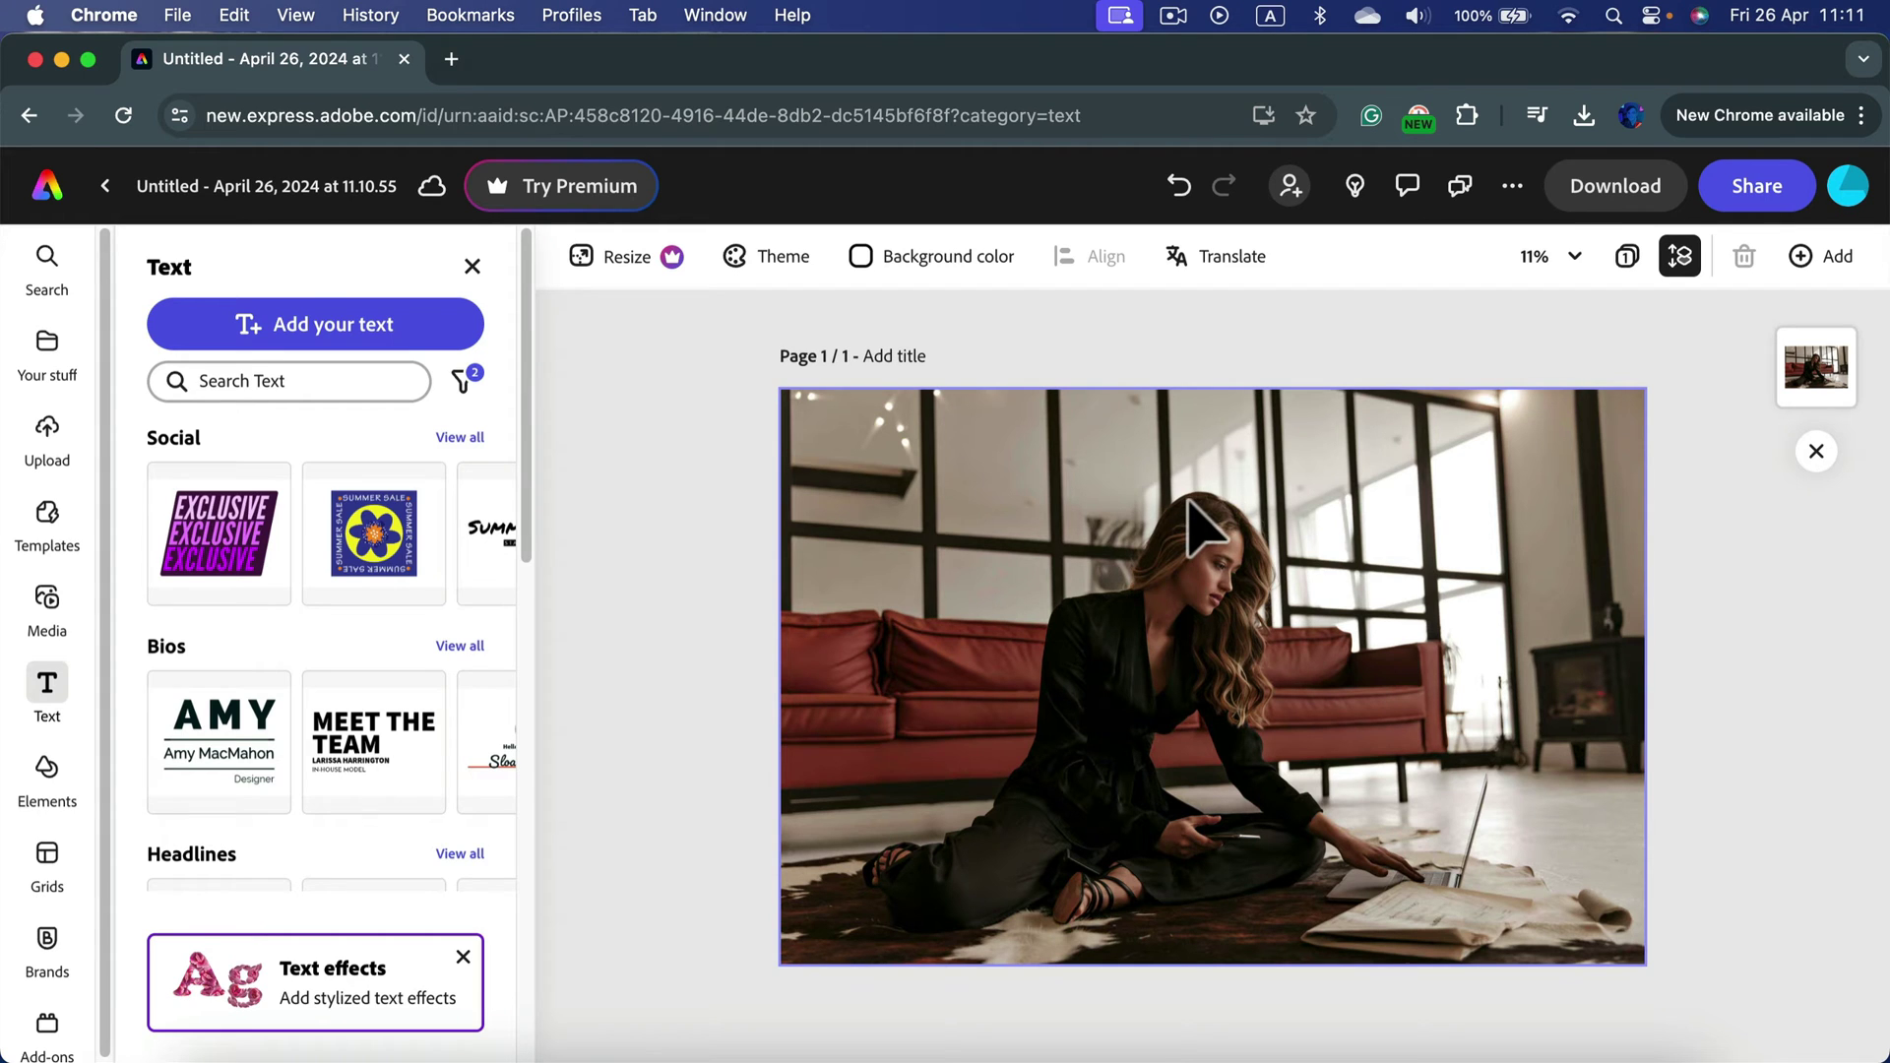
# Duplicate the photo and move the copy's layer to the top of the layers list
pyautogui.click(1191, 521)
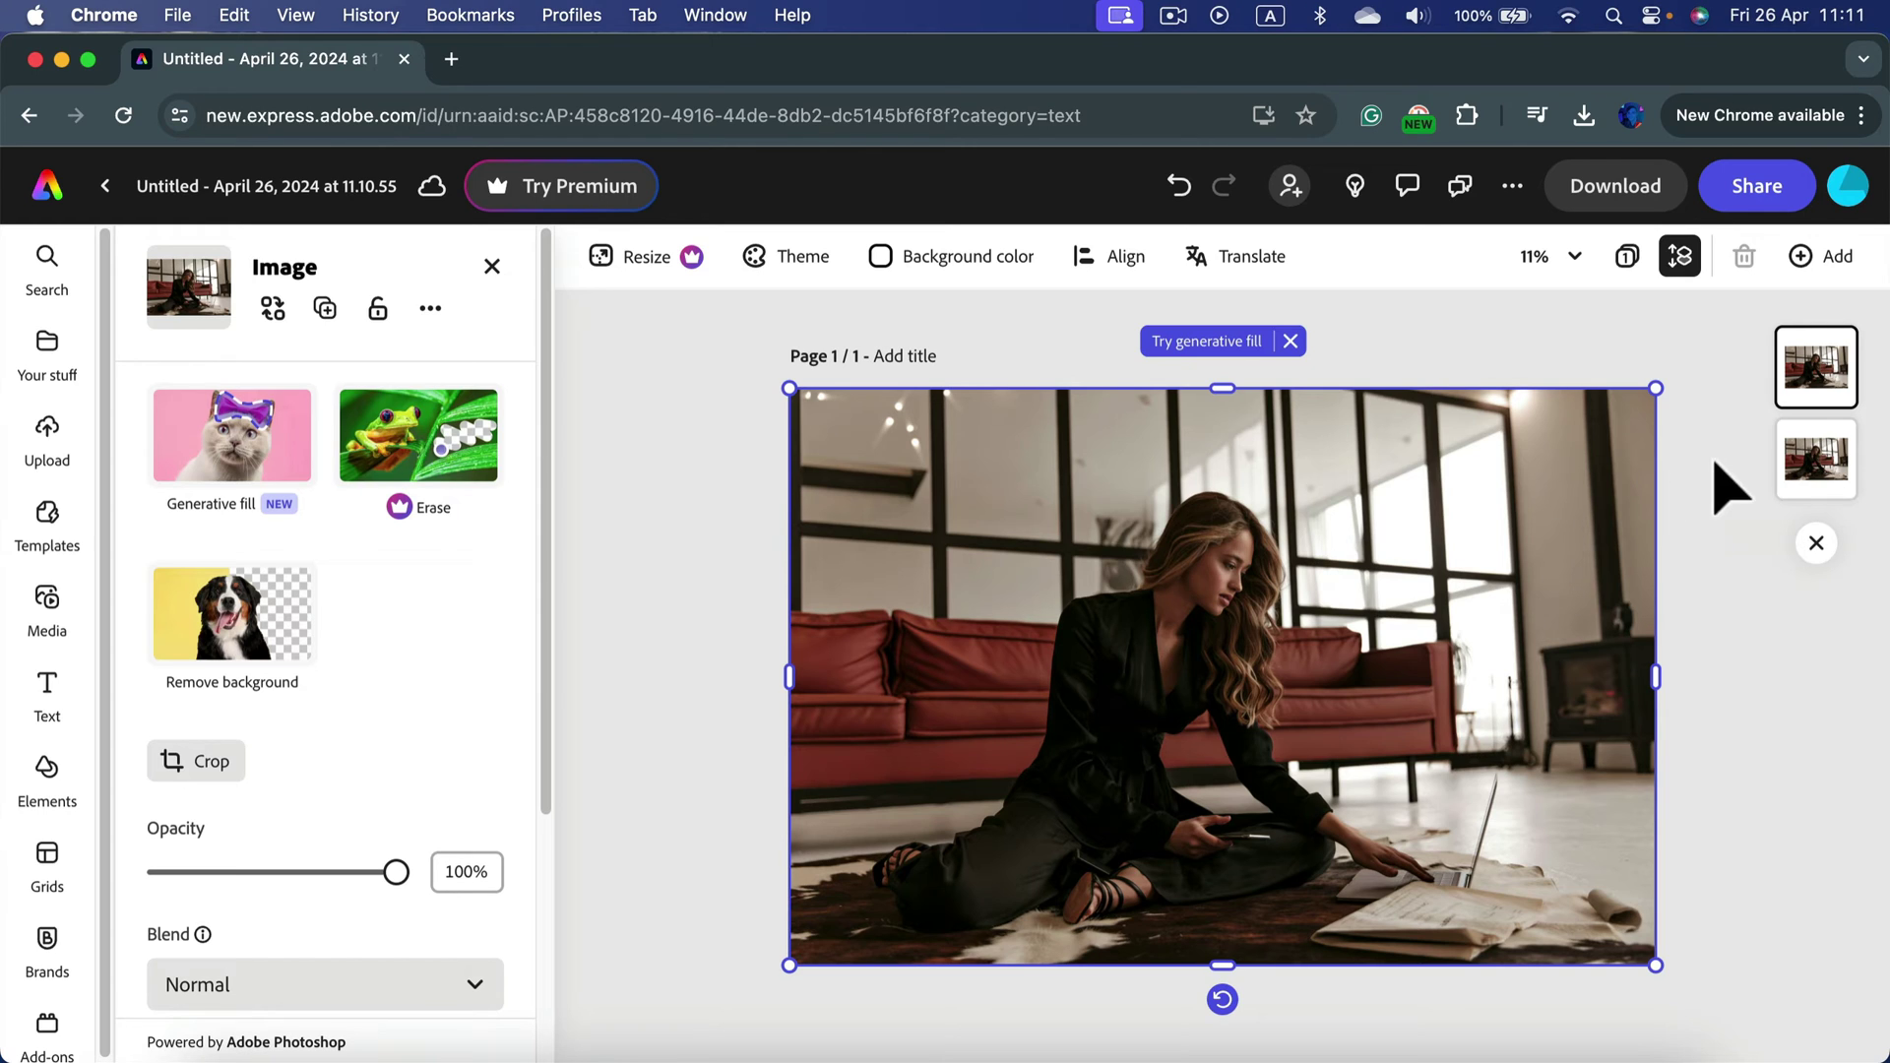
pyautogui.moveTo(1809, 455); pyautogui.dragTo(1817, 451)
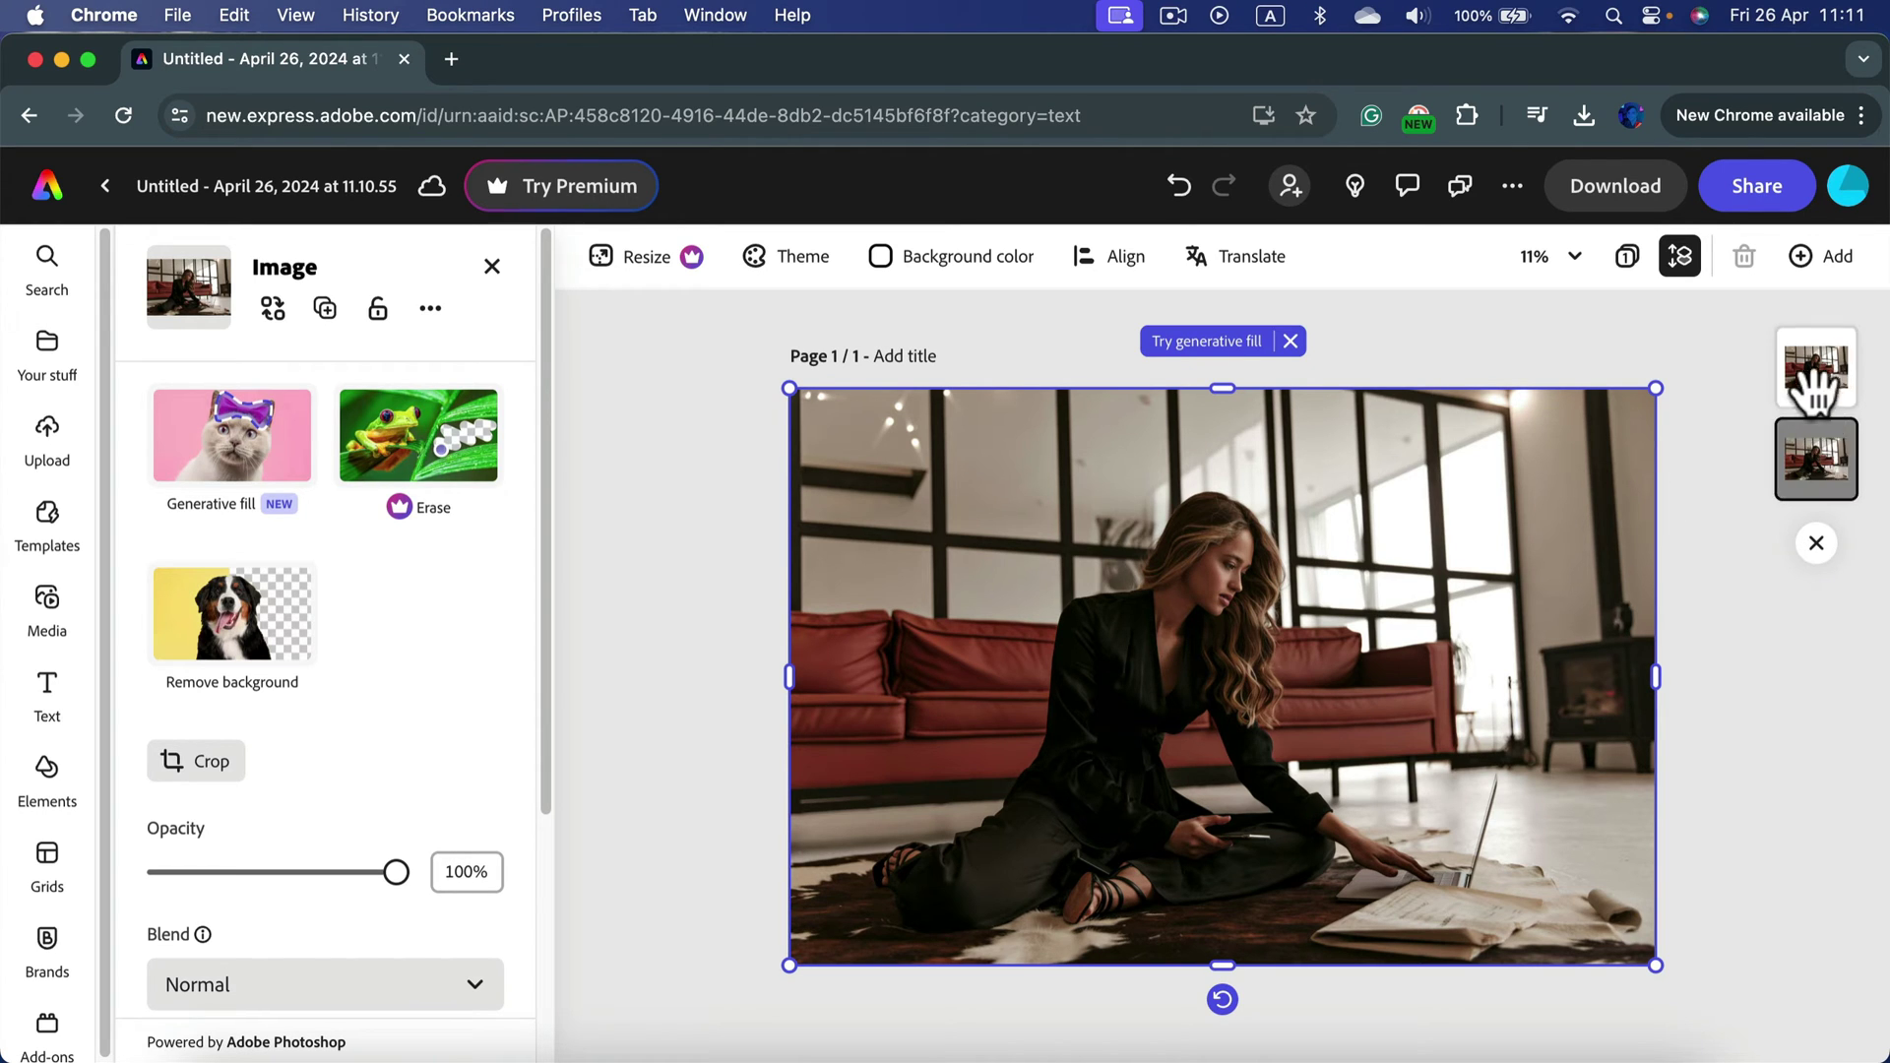
pyautogui.moveTo(1816, 451); pyautogui.dragTo(1817, 370)
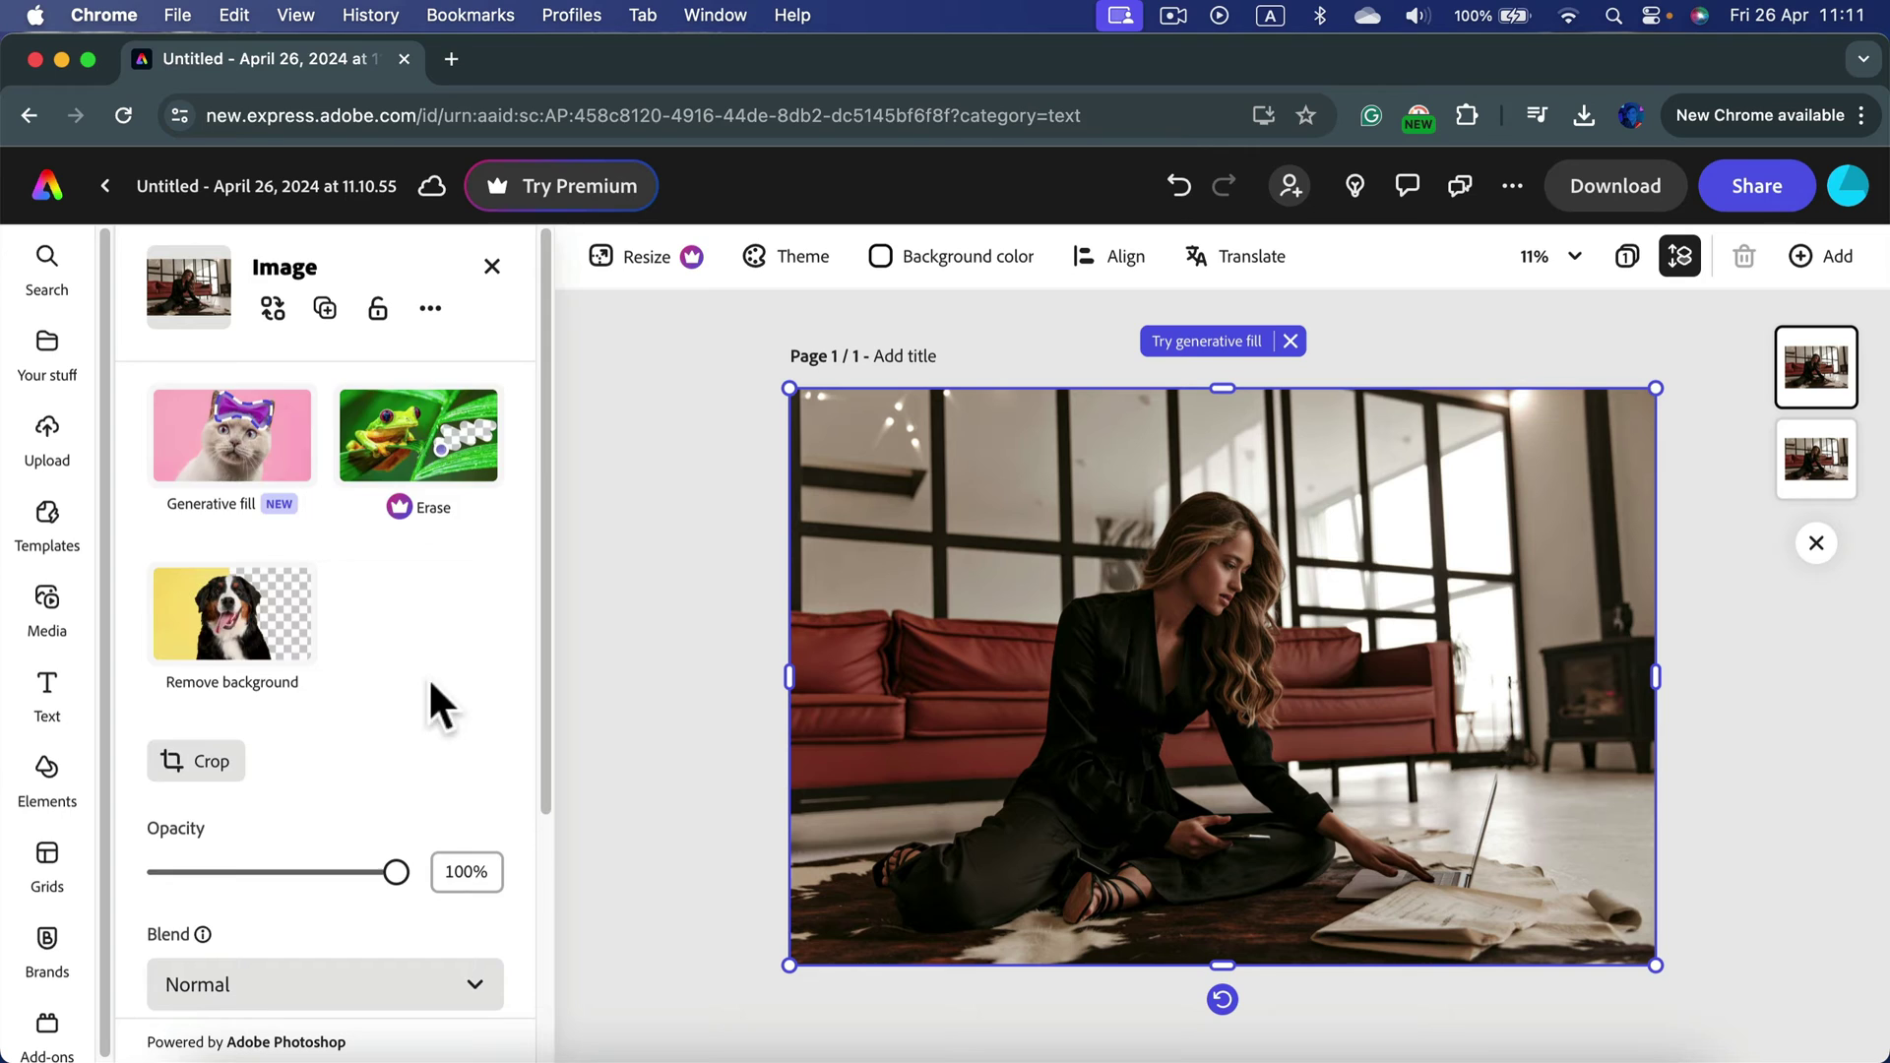
pyautogui.scroll(-3, 399, 710)
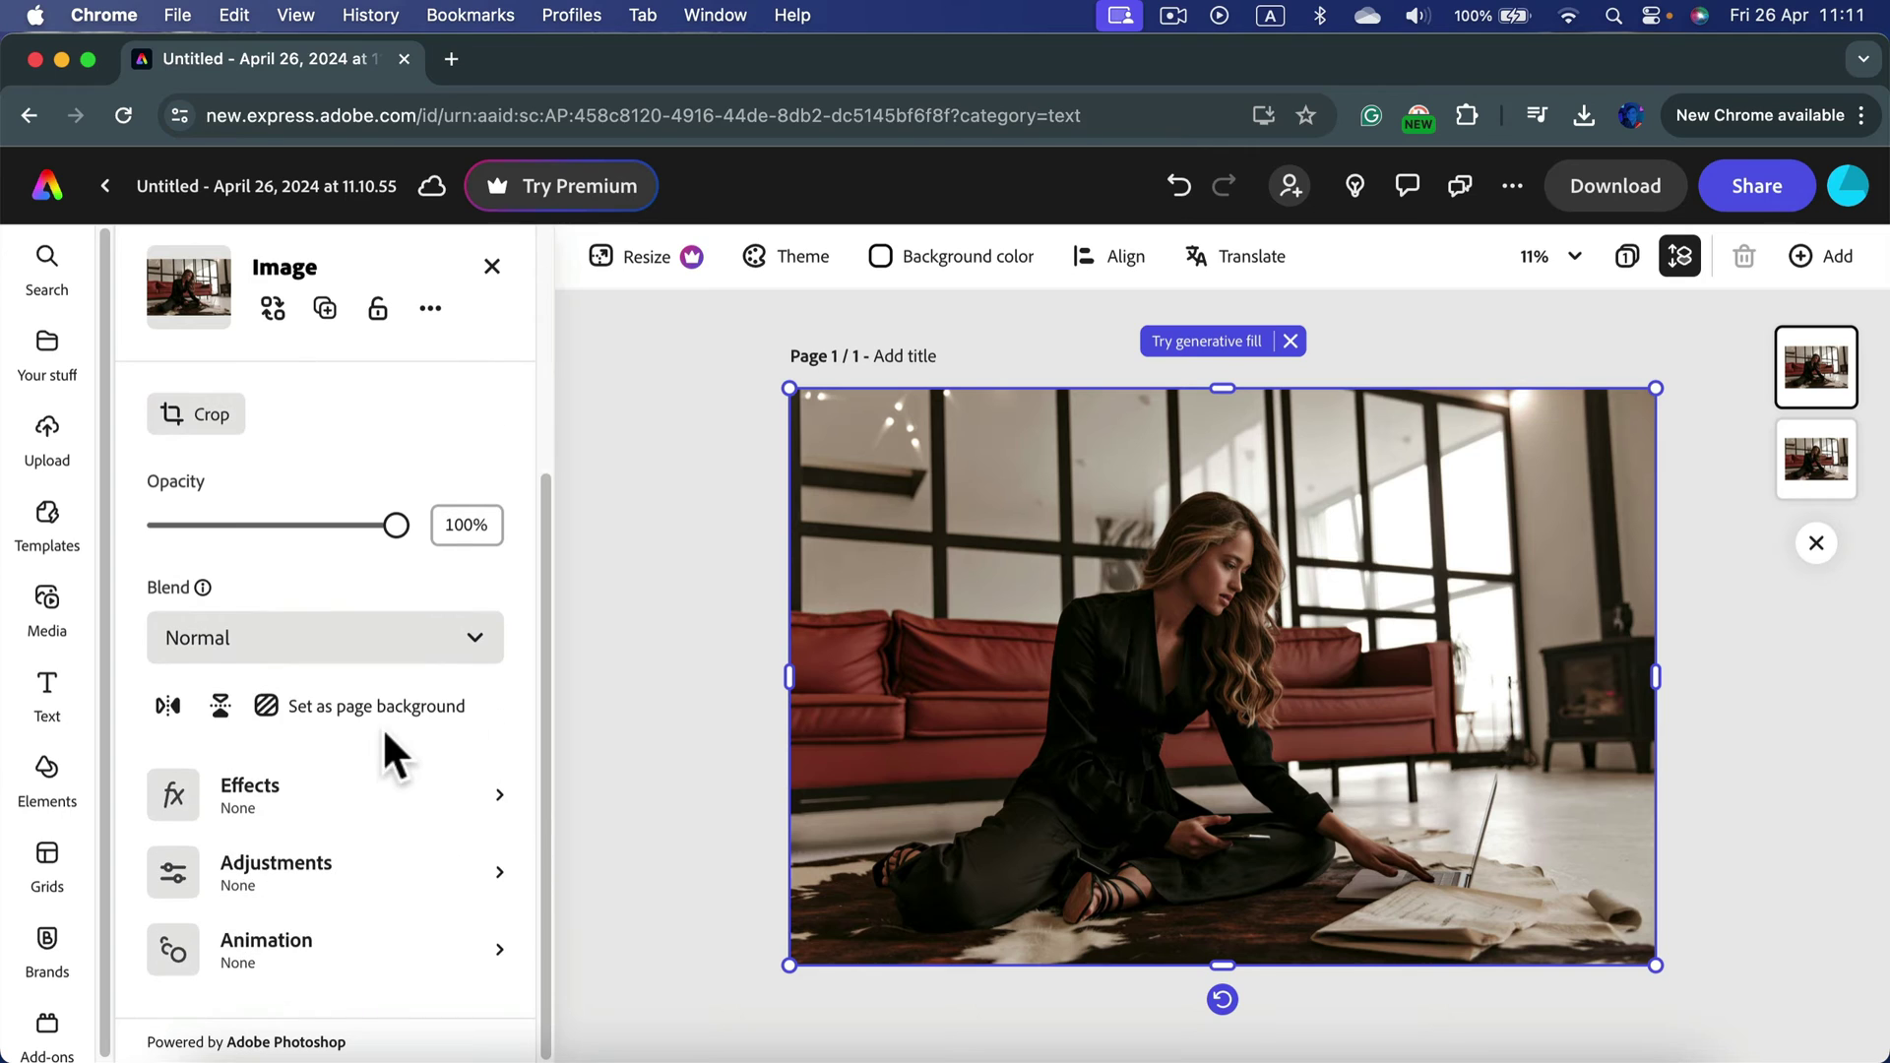
# Set the top photo copy's Blur adjustment to about 91
pyautogui.click(335, 875)
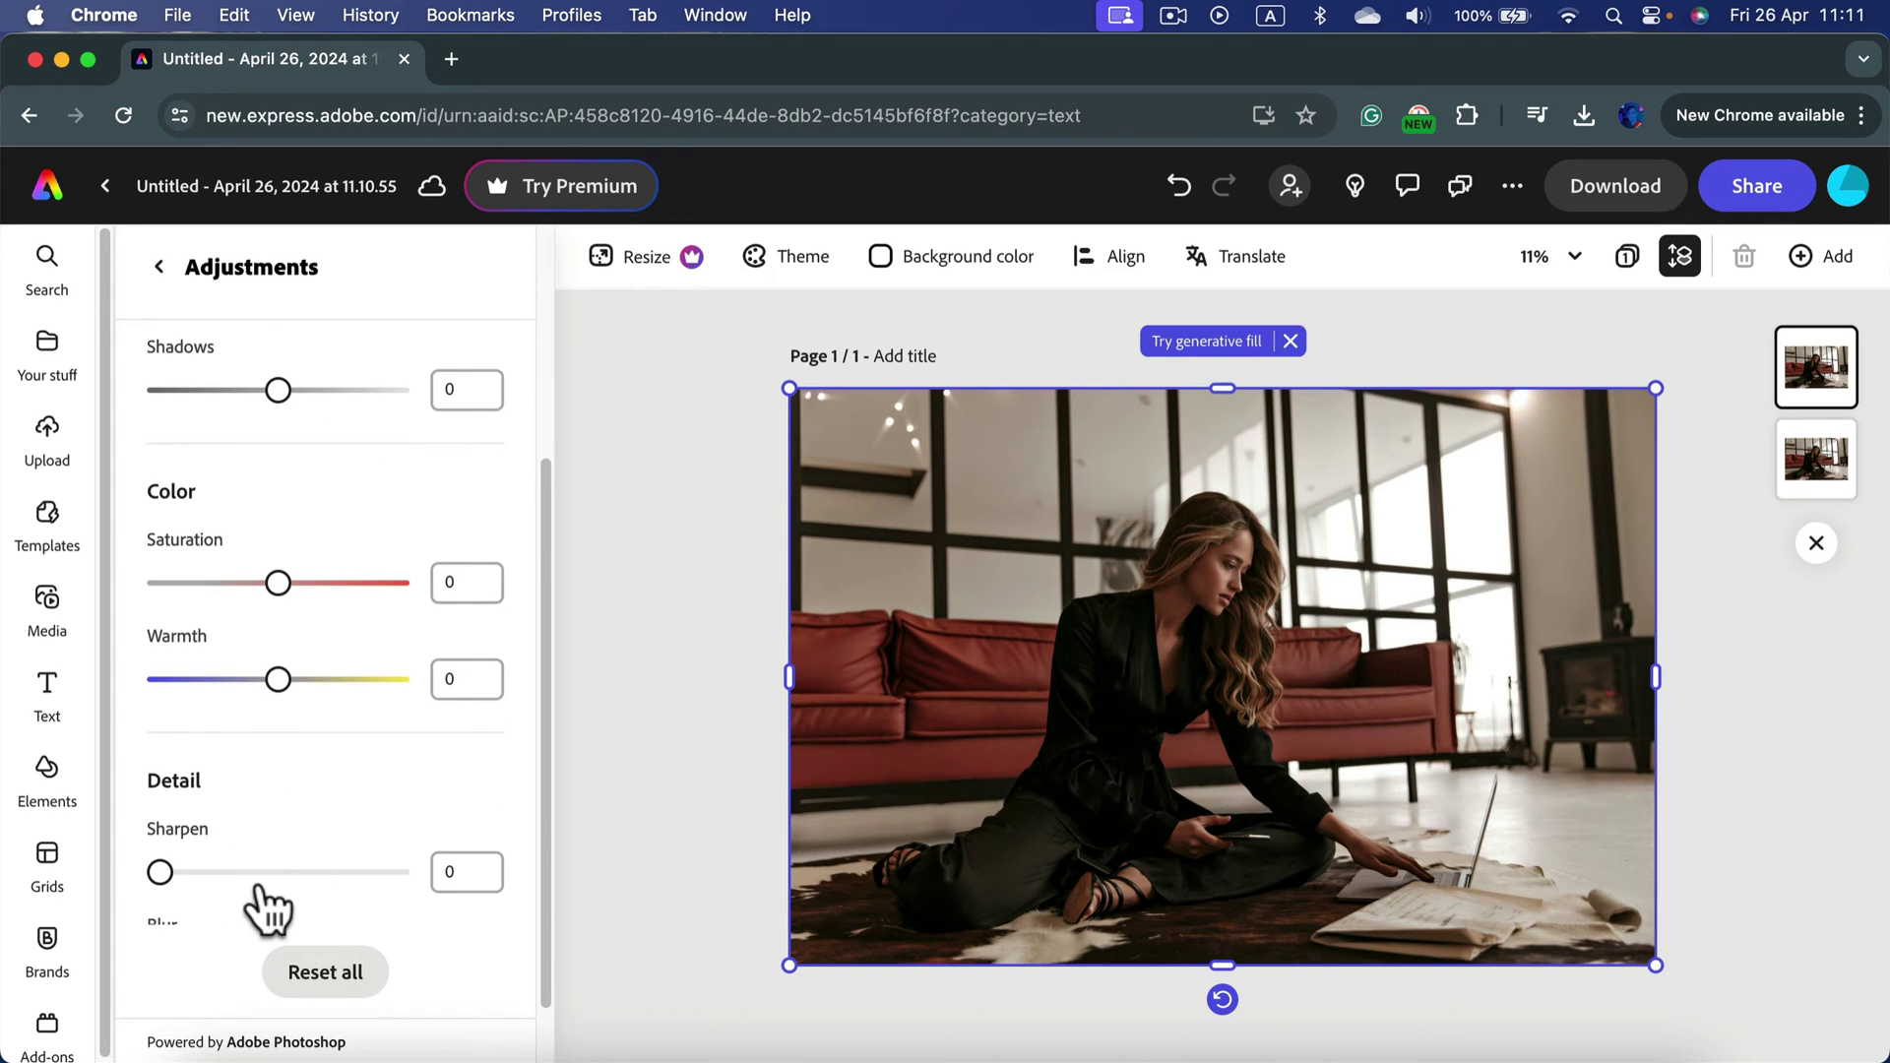
pyautogui.scroll(-1, 252, 899)
pyautogui.moveTo(160, 890); pyautogui.dragTo(356, 890)
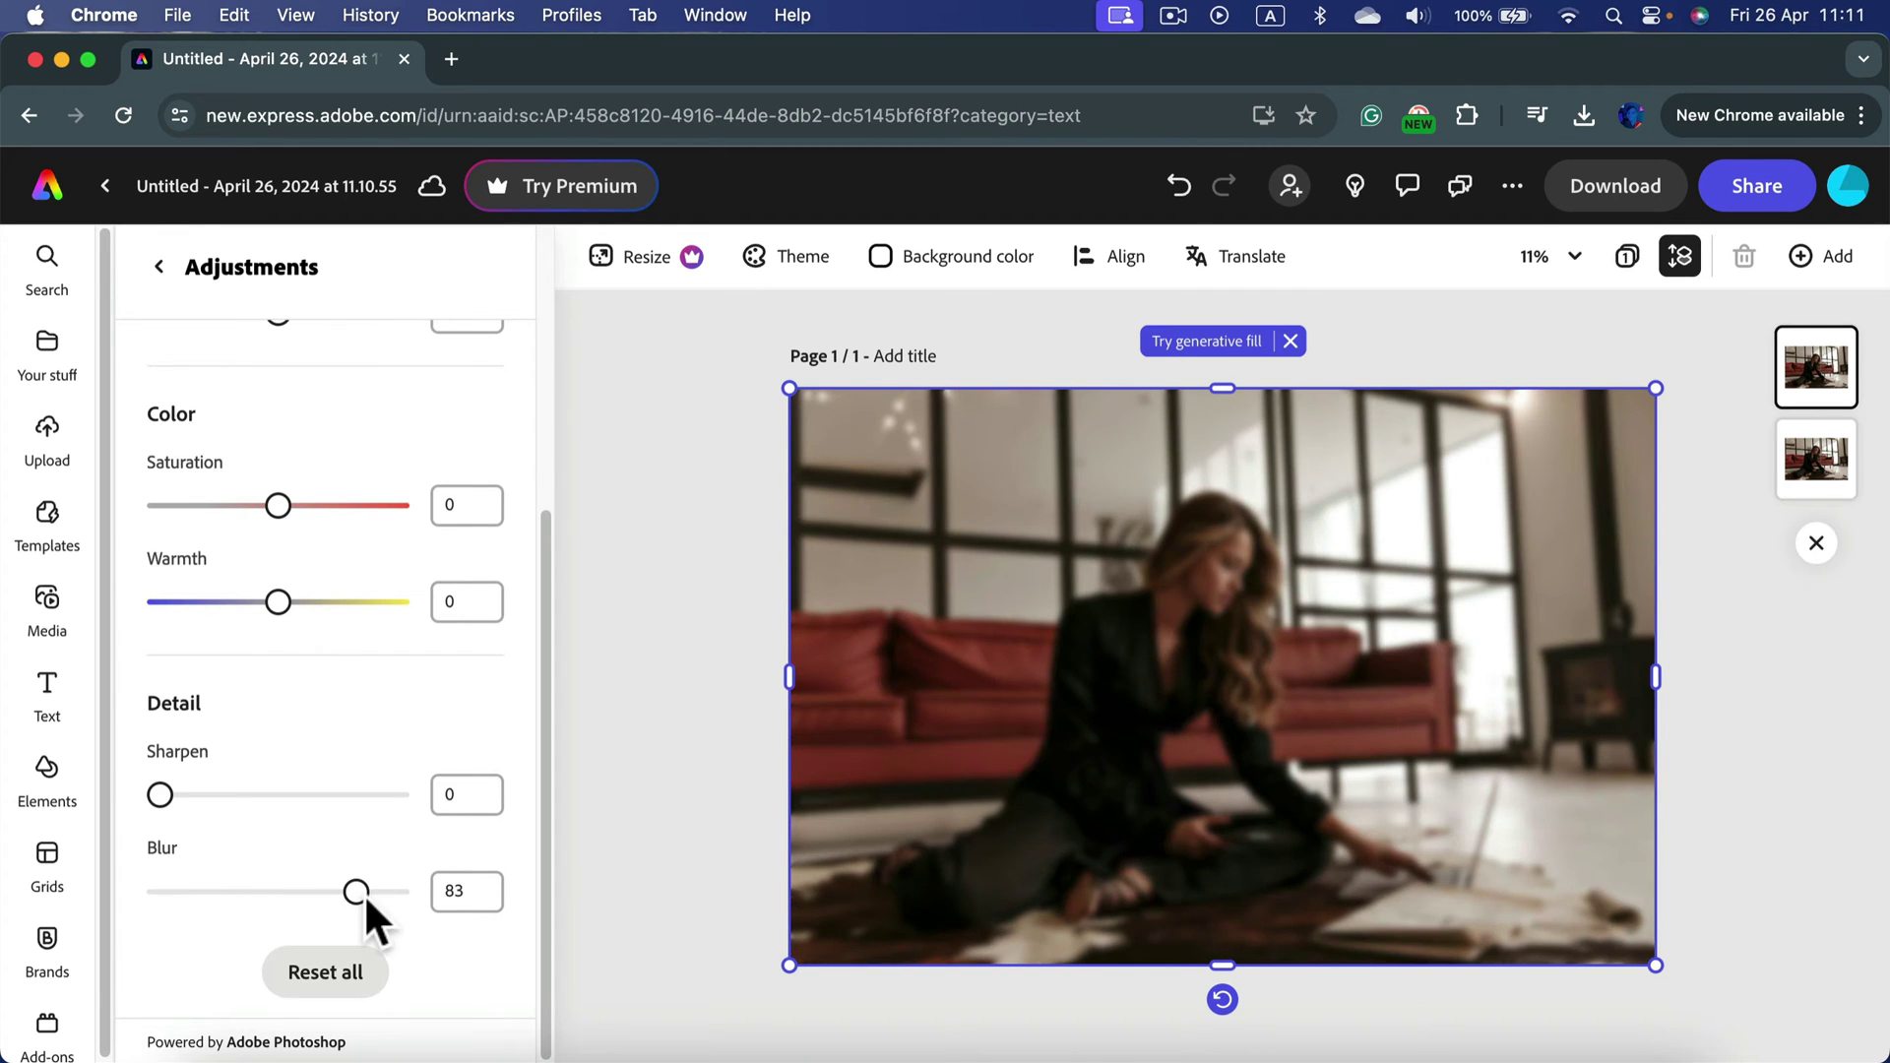
pyautogui.moveTo(357, 890); pyautogui.dragTo(375, 891)
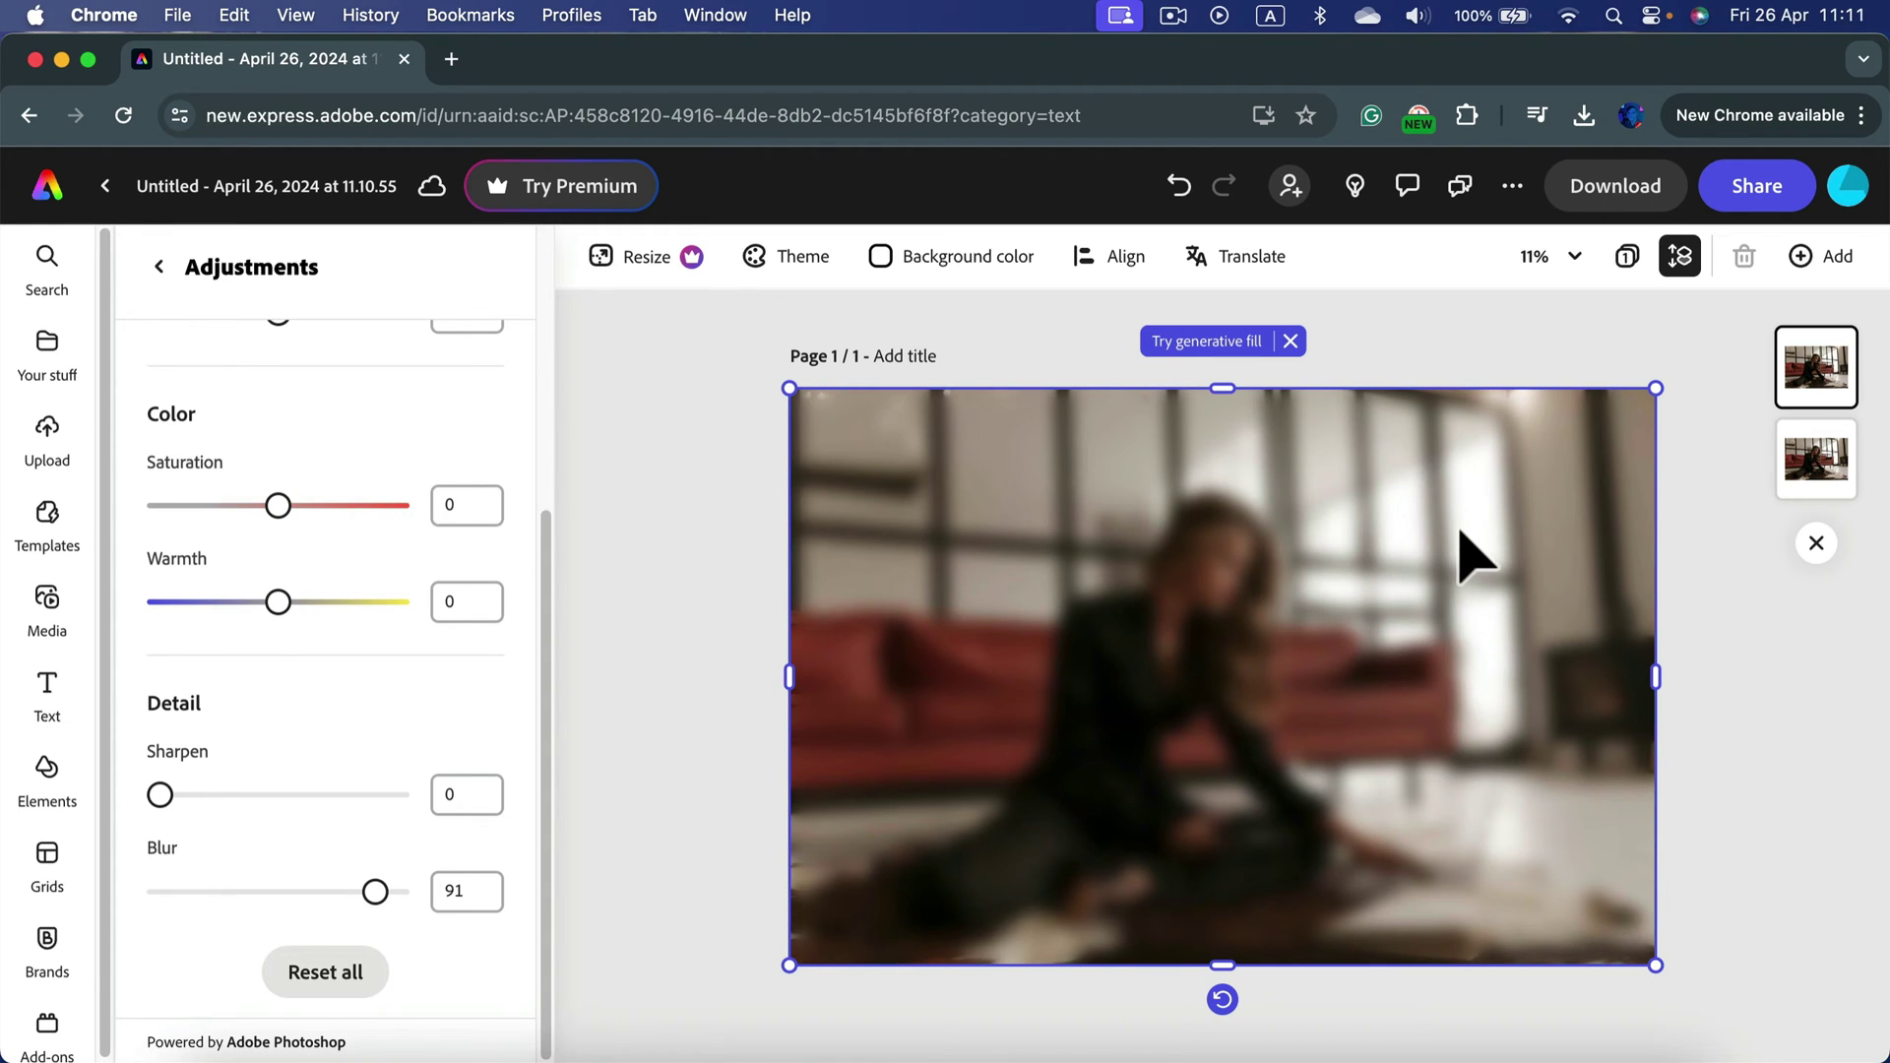
# Crop the blurred copy to its upper-left area, then reopen cropping for a shape
pyautogui.doubleClick(1301, 573)
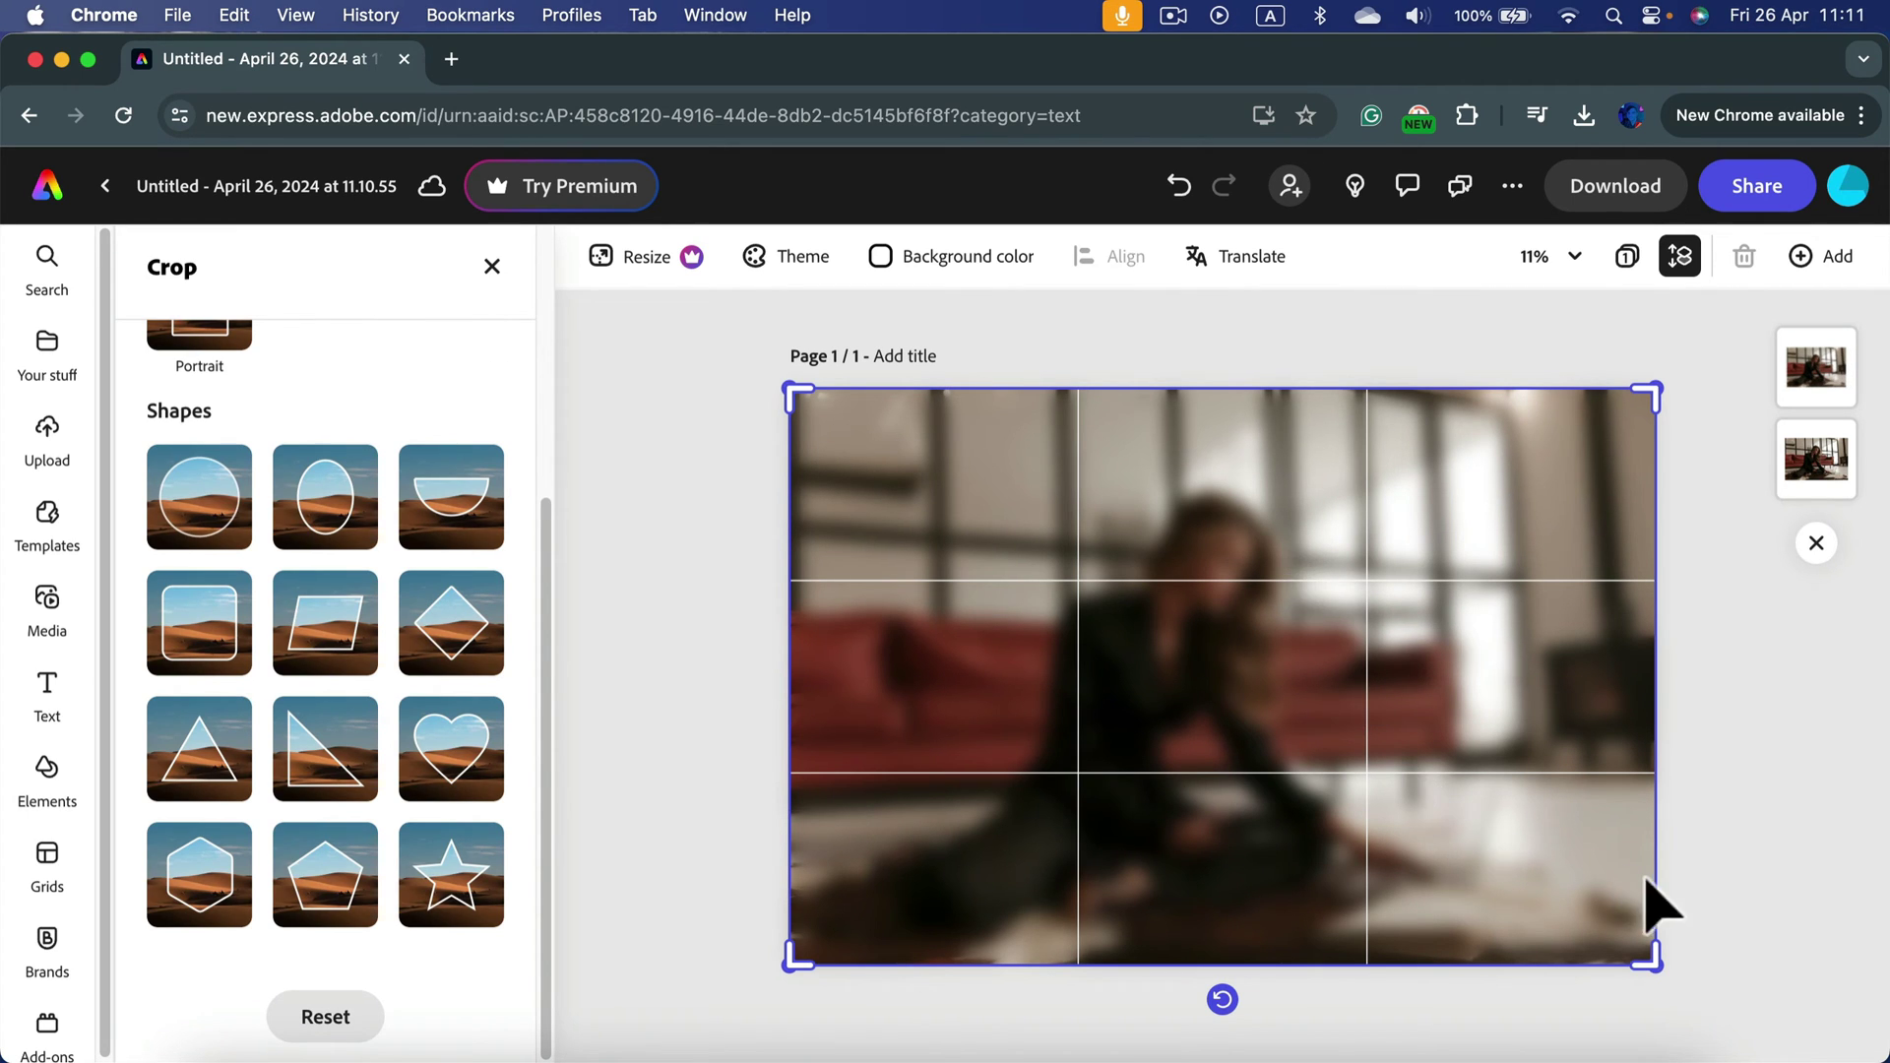
pyautogui.moveTo(1648, 957)
pyautogui.mouseDown()
pyautogui.moveTo(1537, 838)
pyautogui.moveTo(1355, 836)
pyautogui.mouseUp()
pyautogui.click(667, 591)
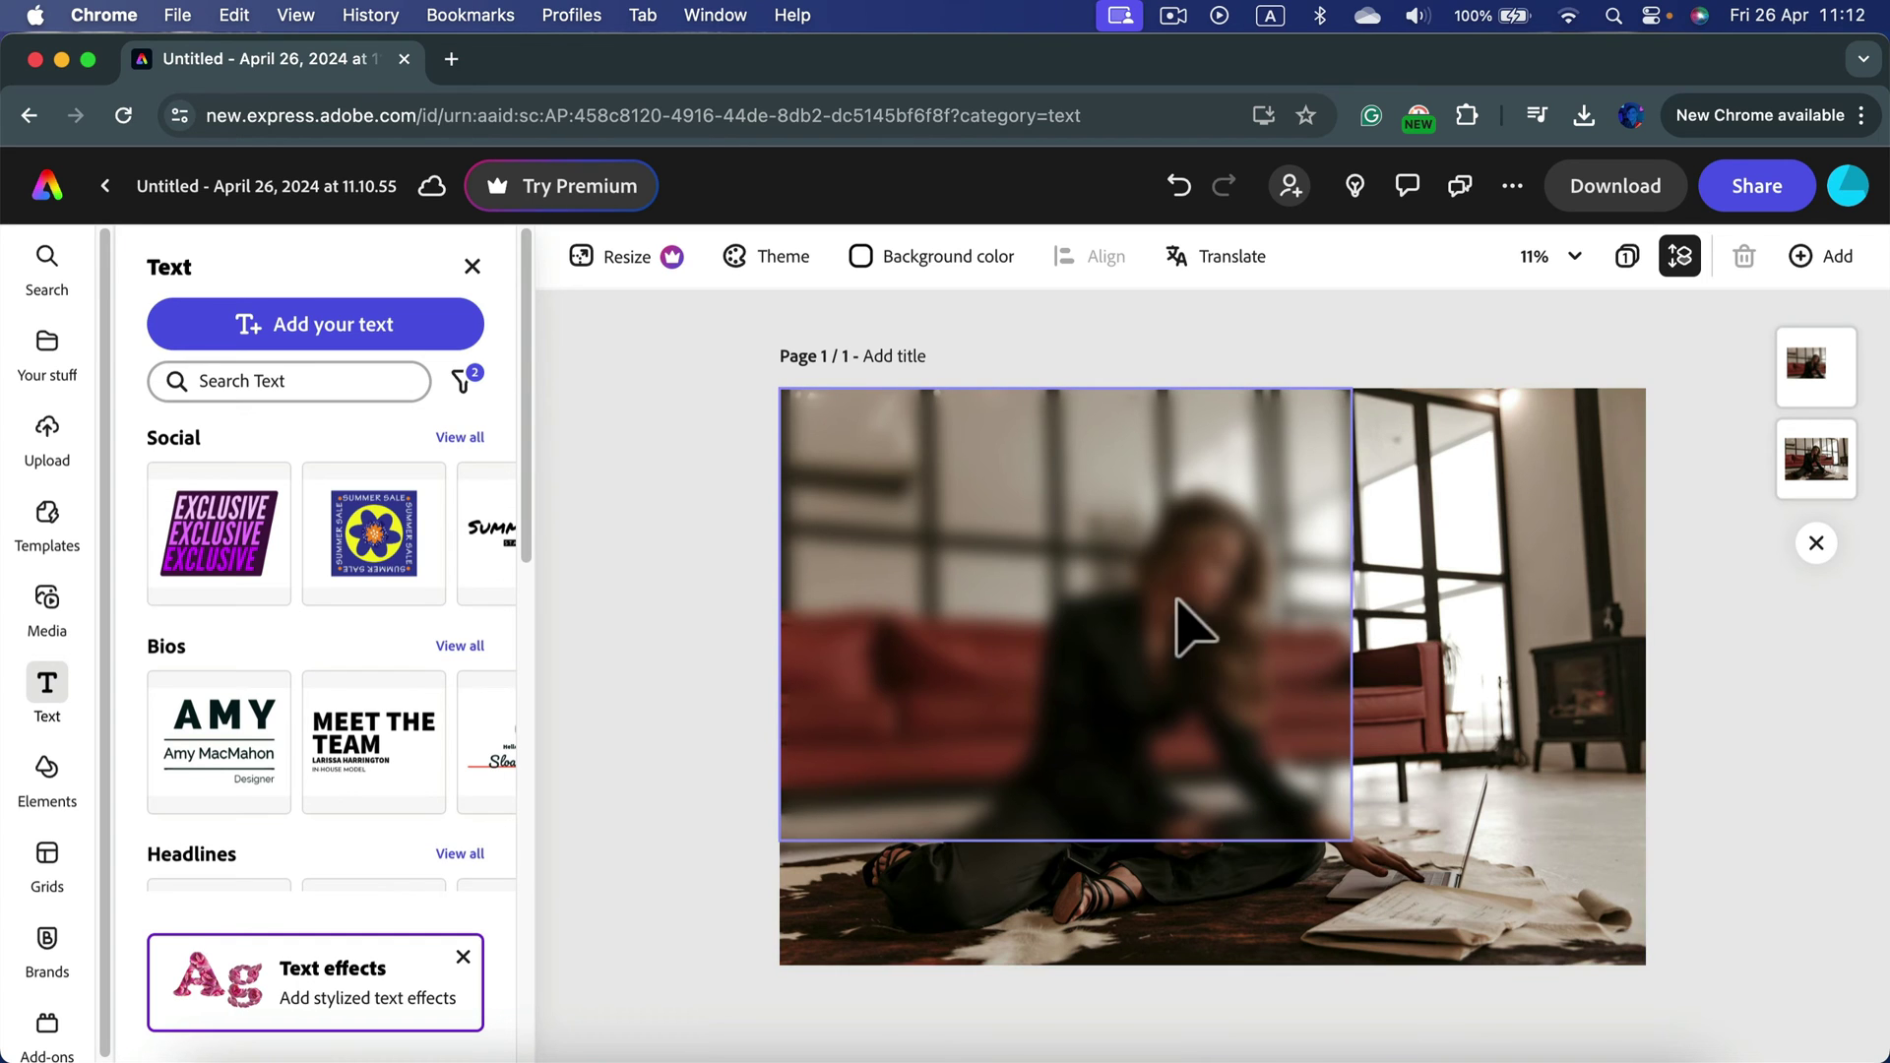
pyautogui.doubleClick(1138, 600)
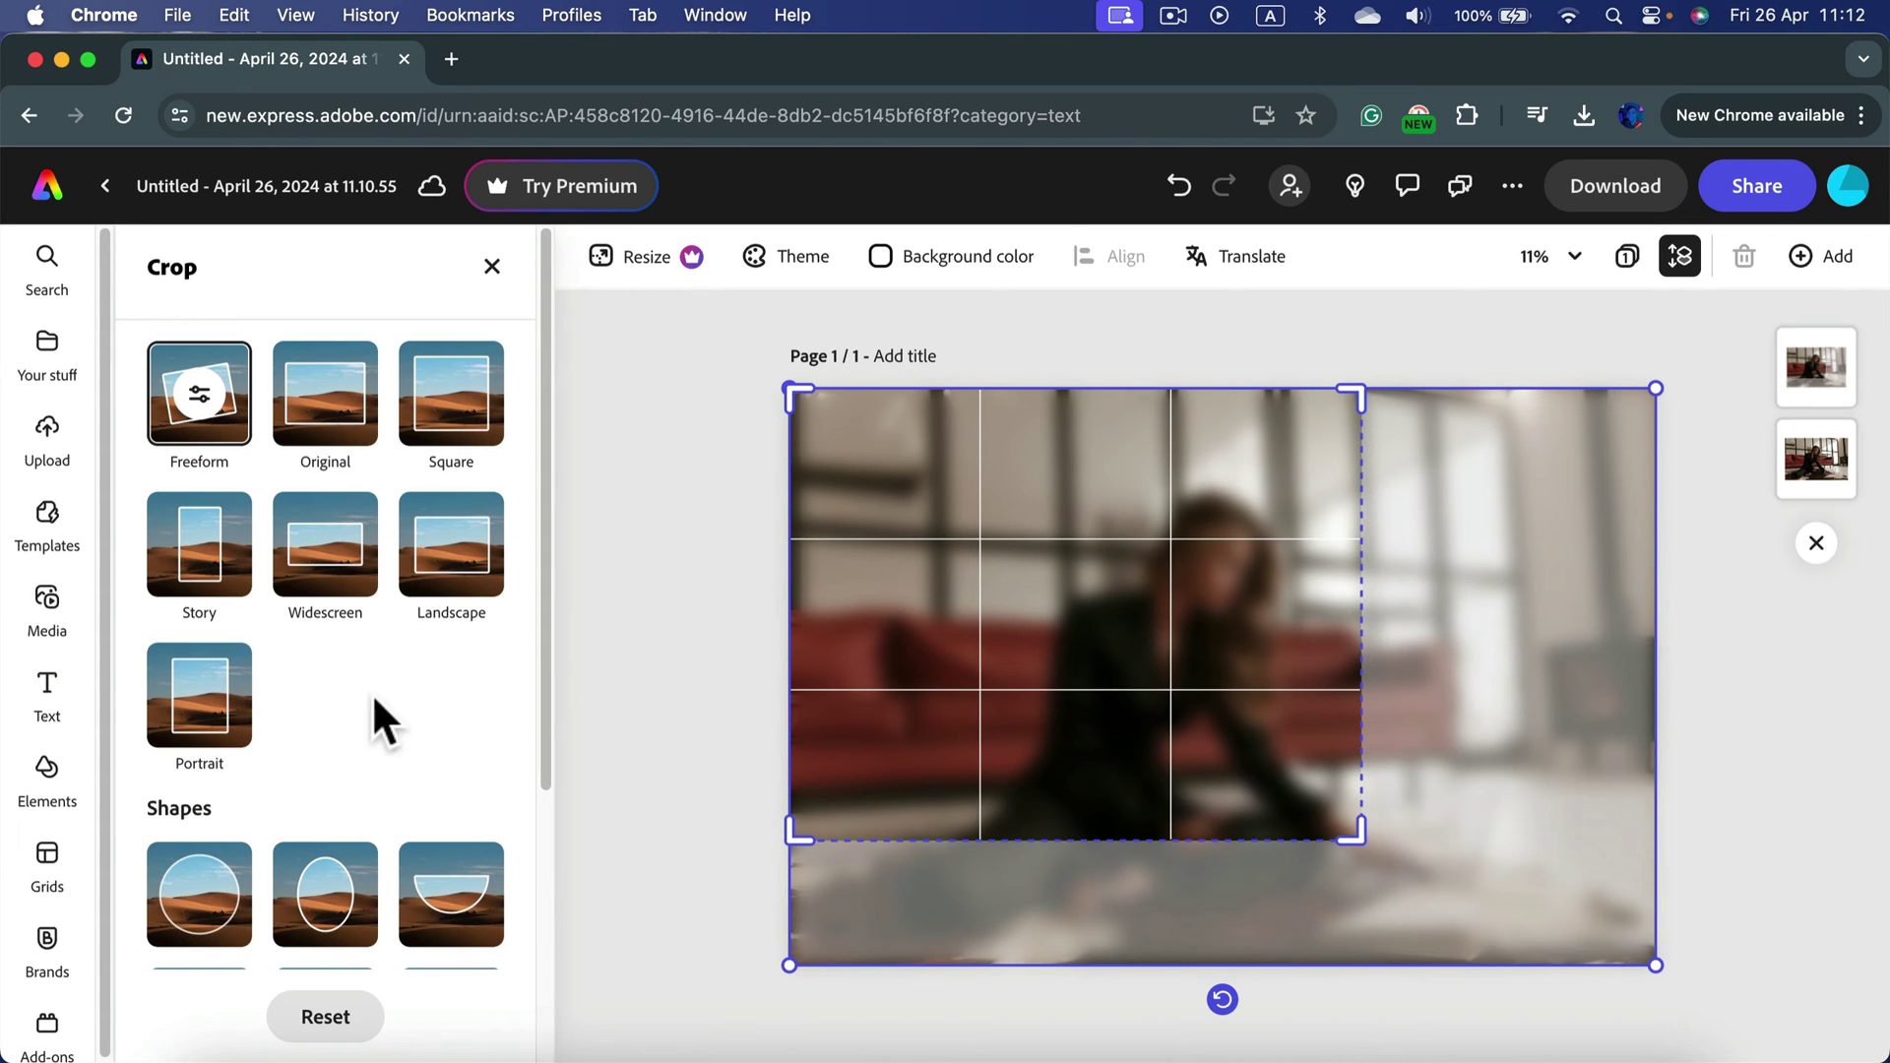
pyautogui.scroll(-2, 367, 707)
pyautogui.scroll(-3, 369, 724)
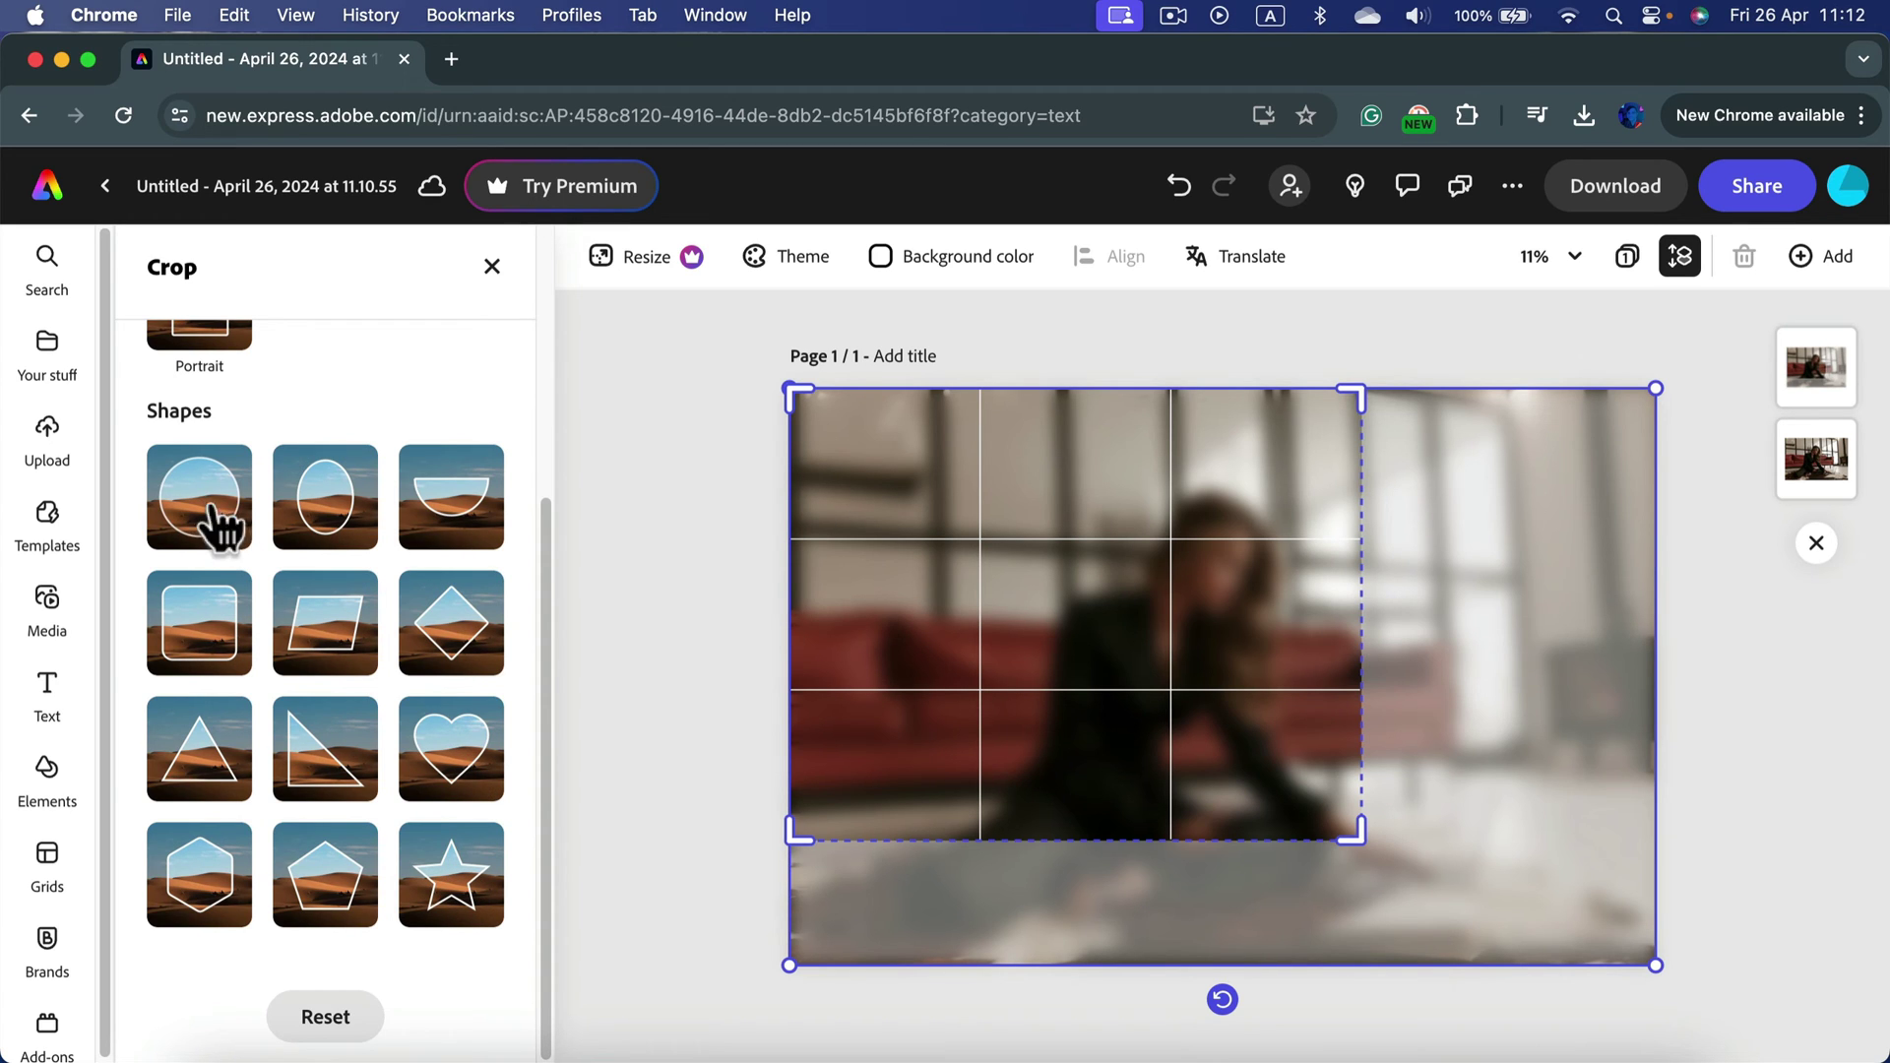
# Crop the blurred copy to a small circle tightened around the woman's head
pyautogui.click(218, 520)
pyautogui.moveTo(1504, 956)
pyautogui.mouseDown()
pyautogui.moveTo(1262, 718)
pyautogui.moveTo(1314, 769)
pyautogui.mouseUp()
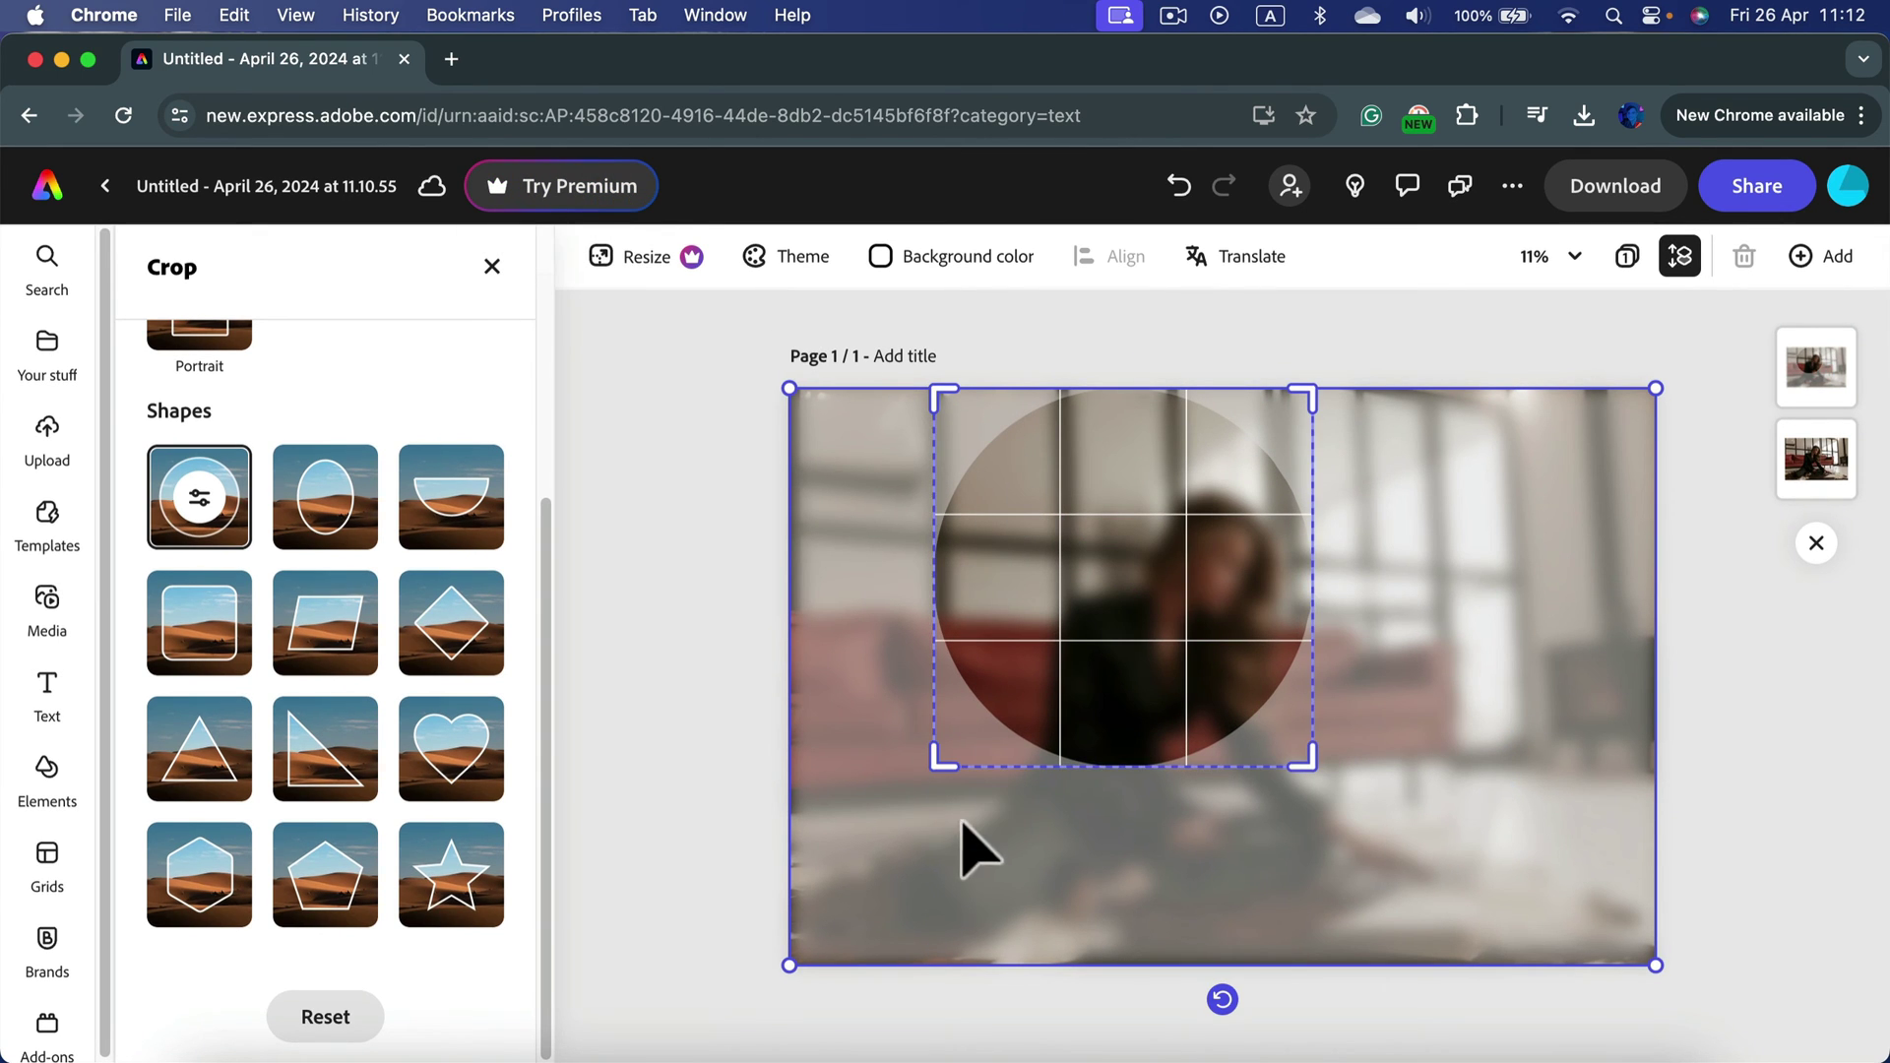
pyautogui.moveTo(935, 765); pyautogui.dragTo(1042, 659)
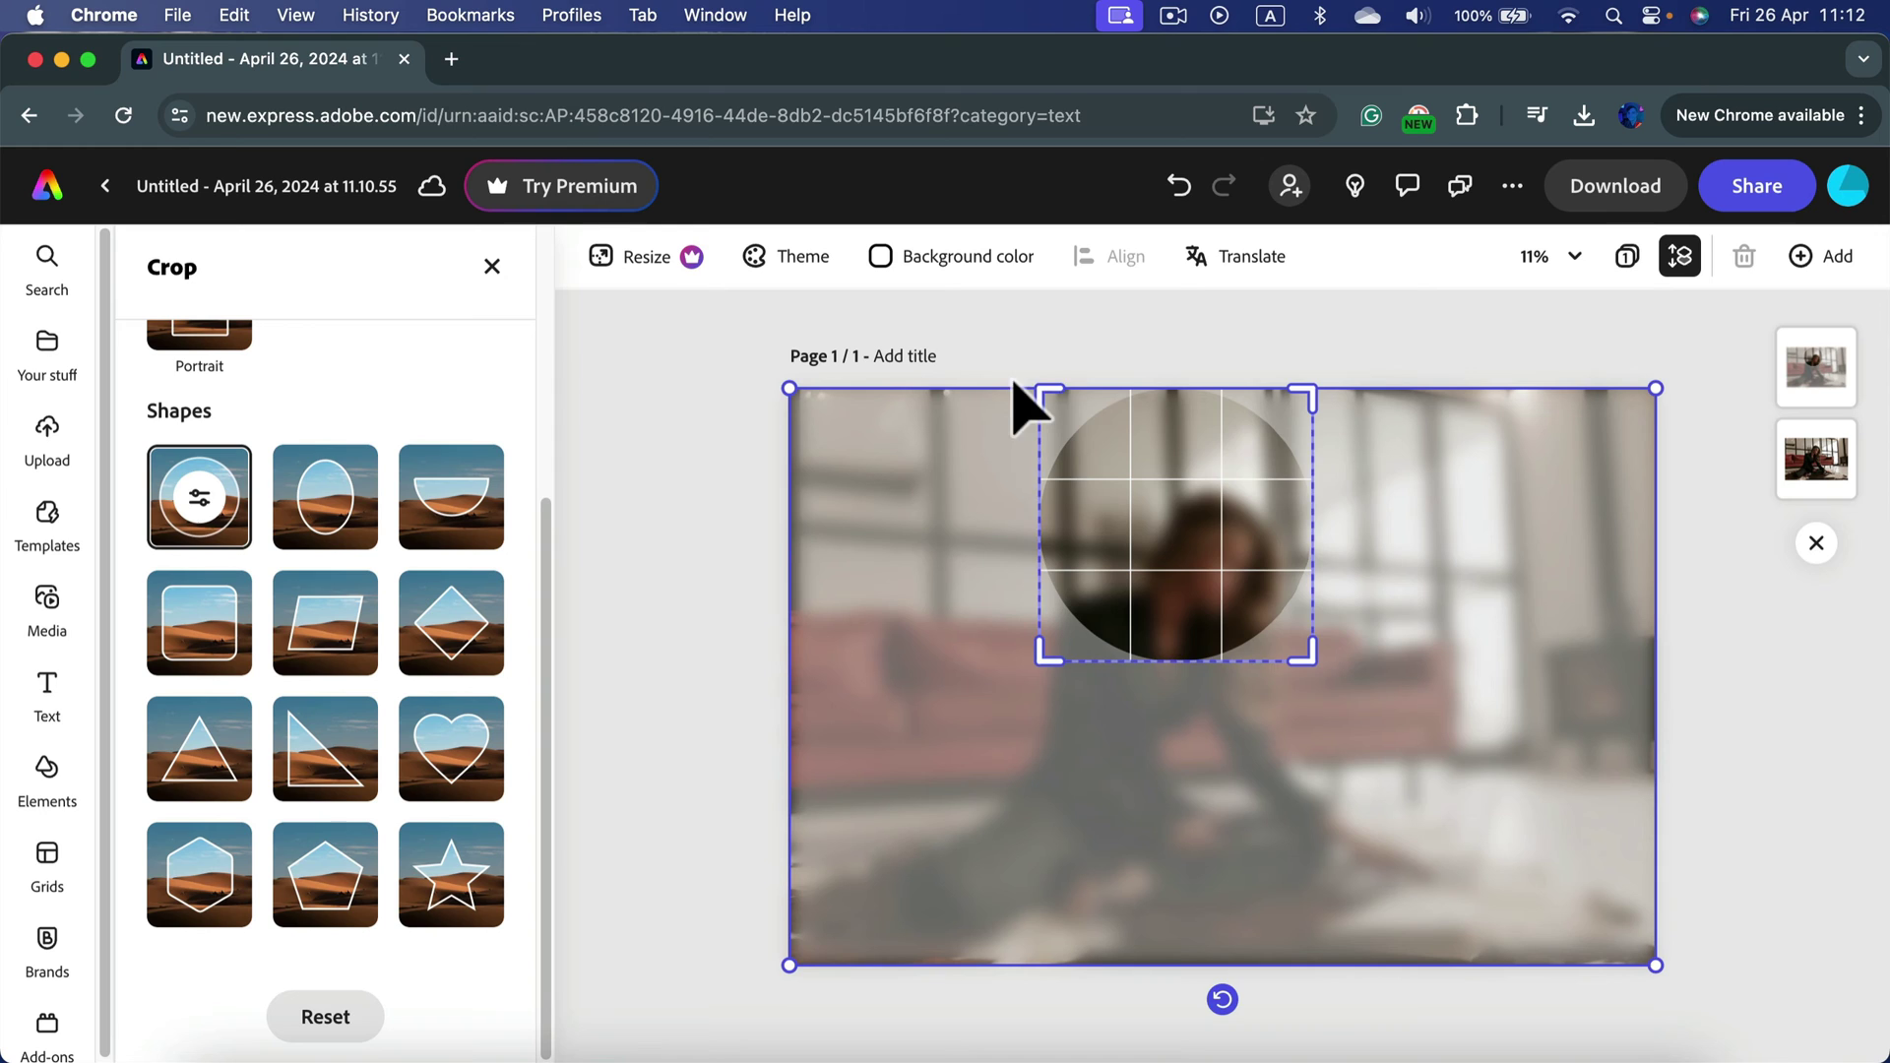
pyautogui.moveTo(1043, 393); pyautogui.dragTo(1237, 541)
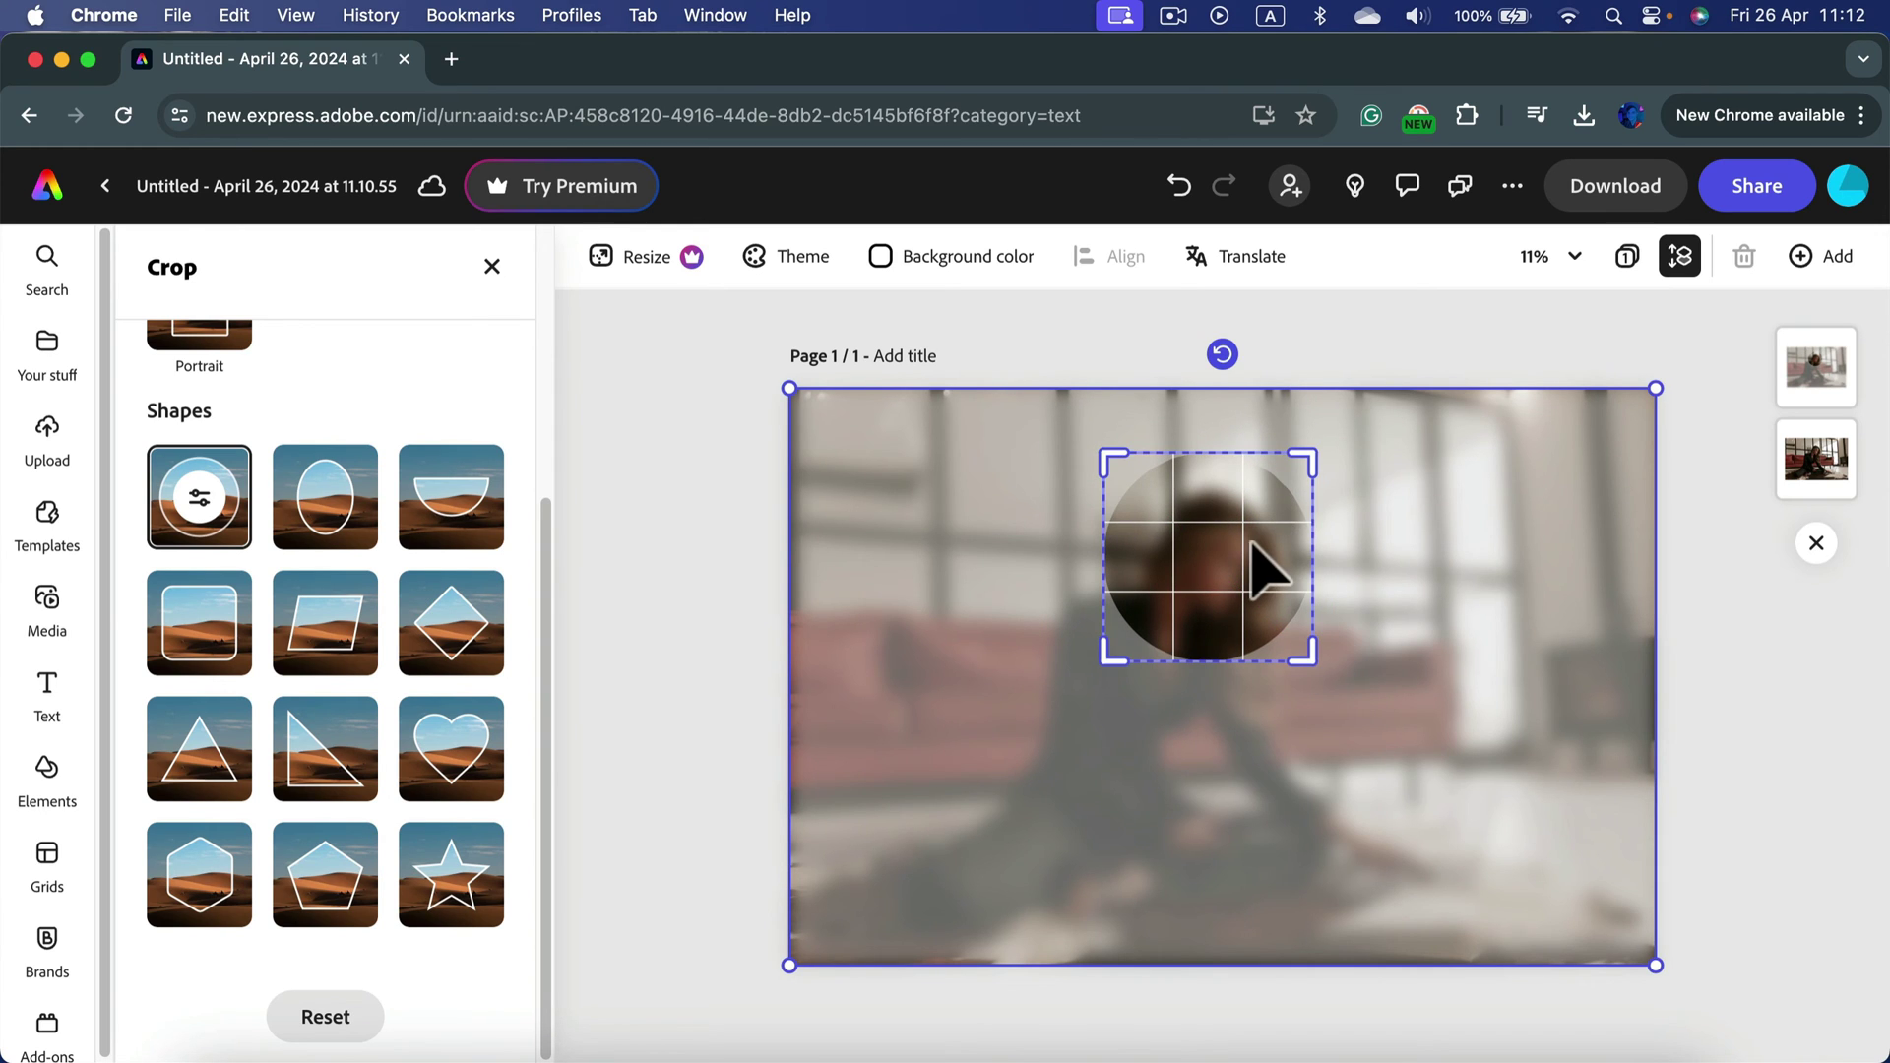
pyautogui.click(696, 379)
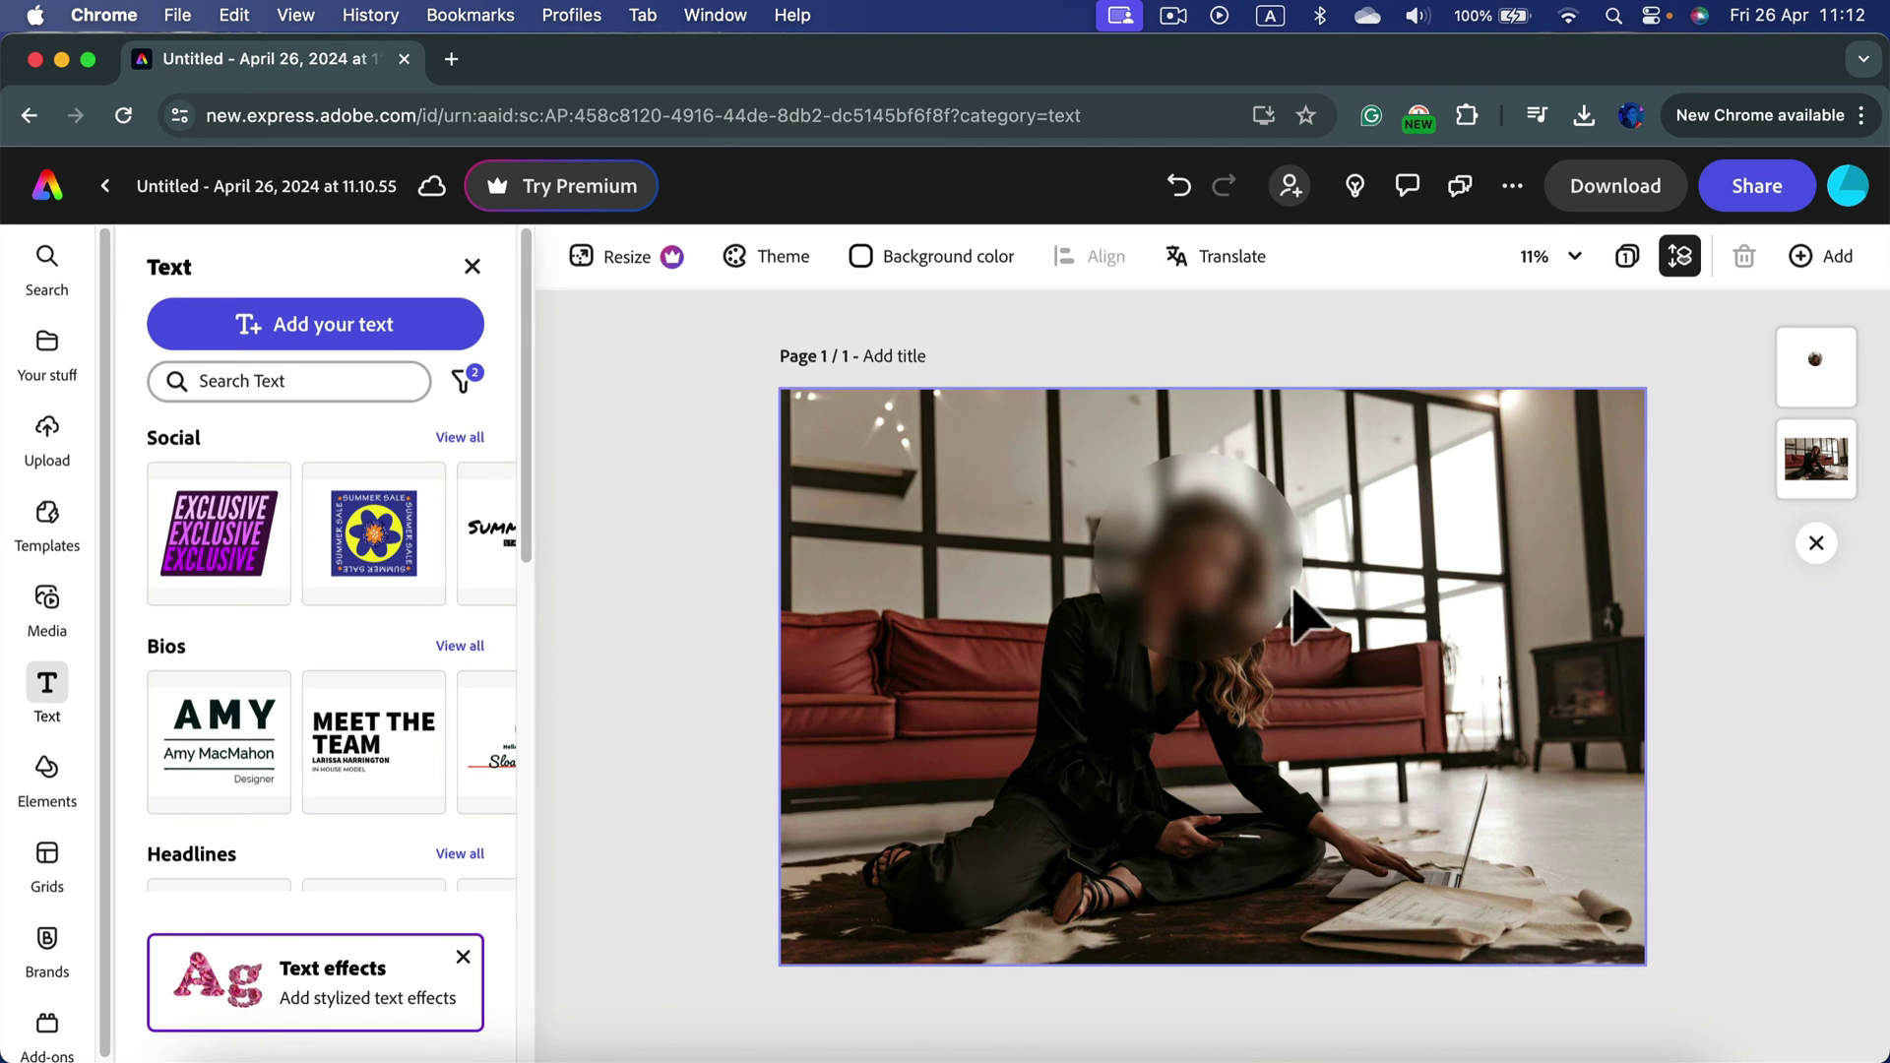
# Select the blurred face circle and open its Adjustments settings
pyautogui.click(1258, 520)
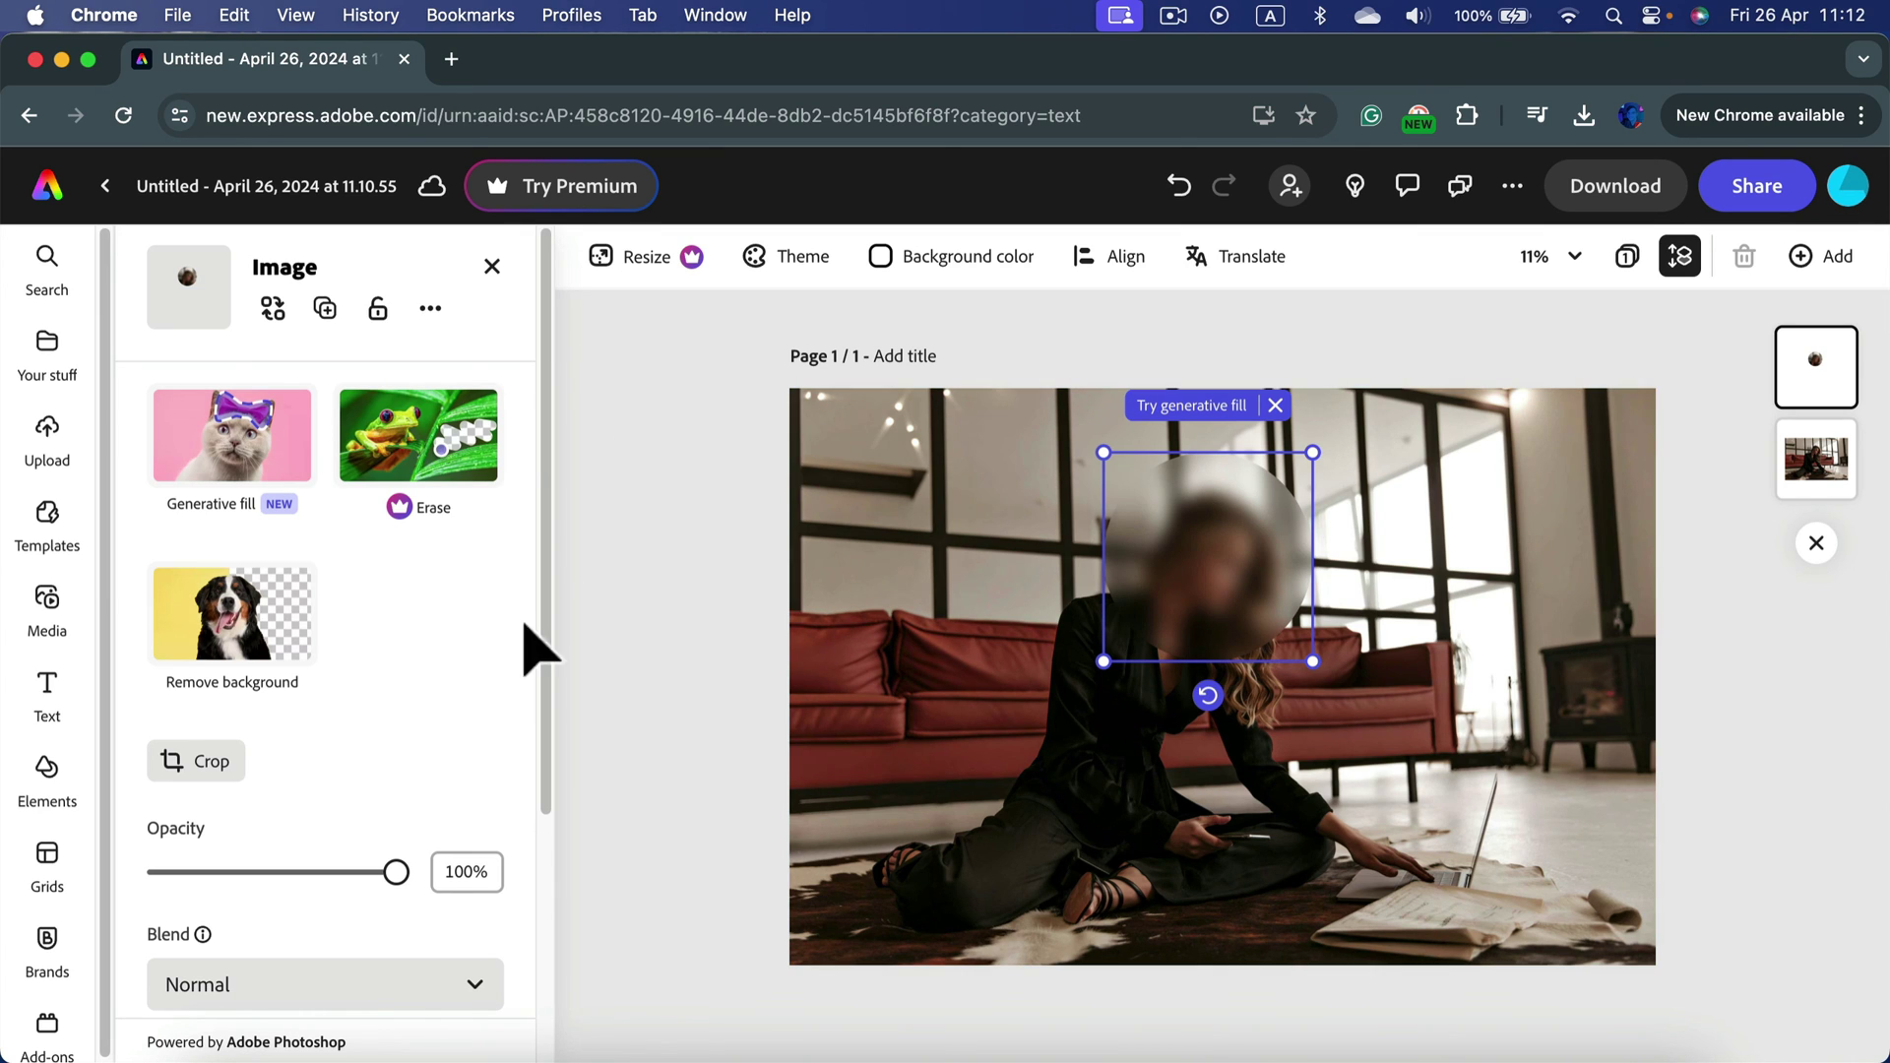
pyautogui.scroll(-5, 444, 710)
pyautogui.click(502, 883)
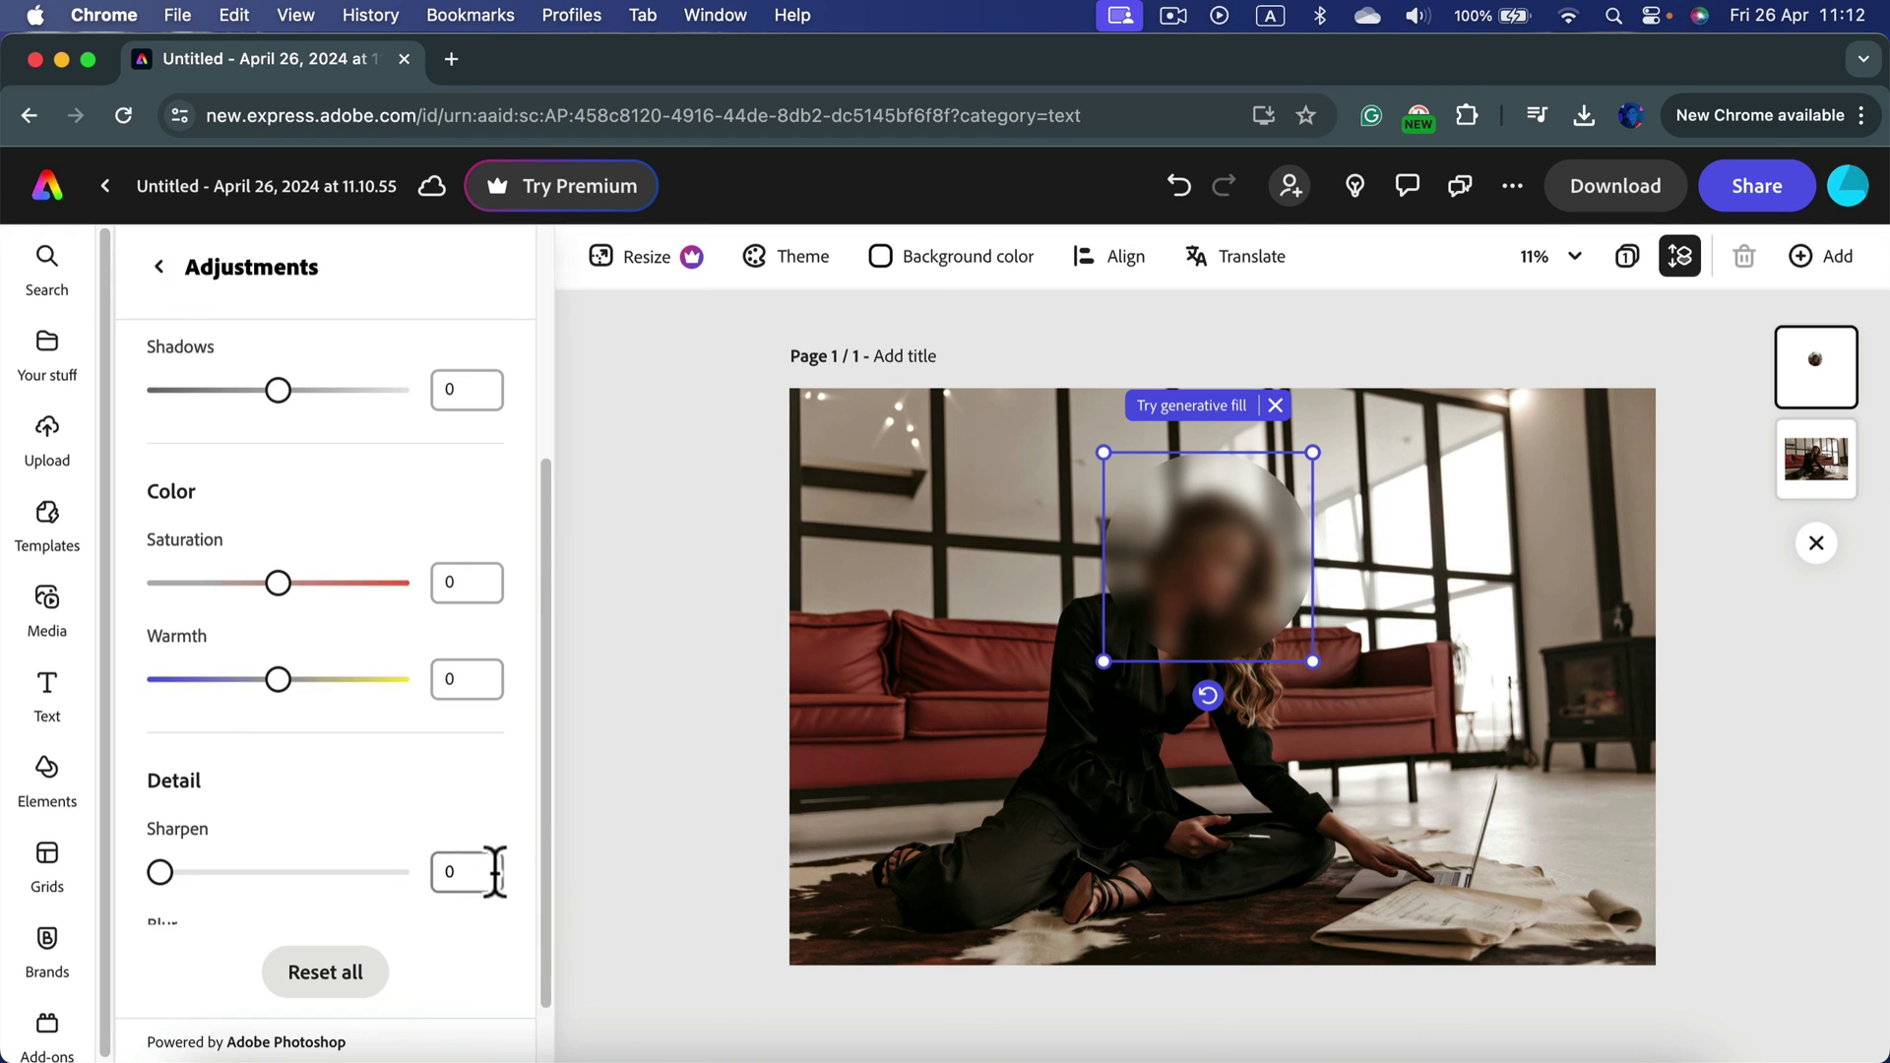